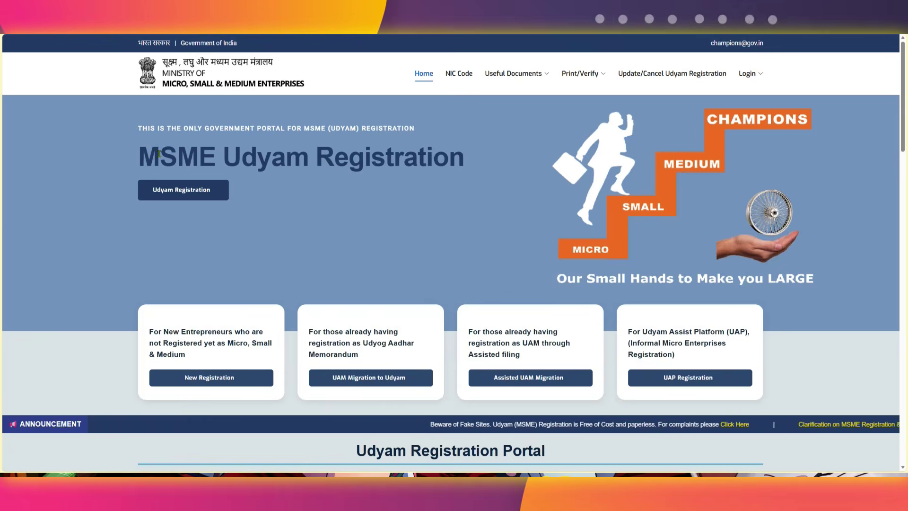
Open the Udyam Registration form for new entrepreneurs
scroll(236, 181, down, 8)
scroll(236, 182, up, 8)
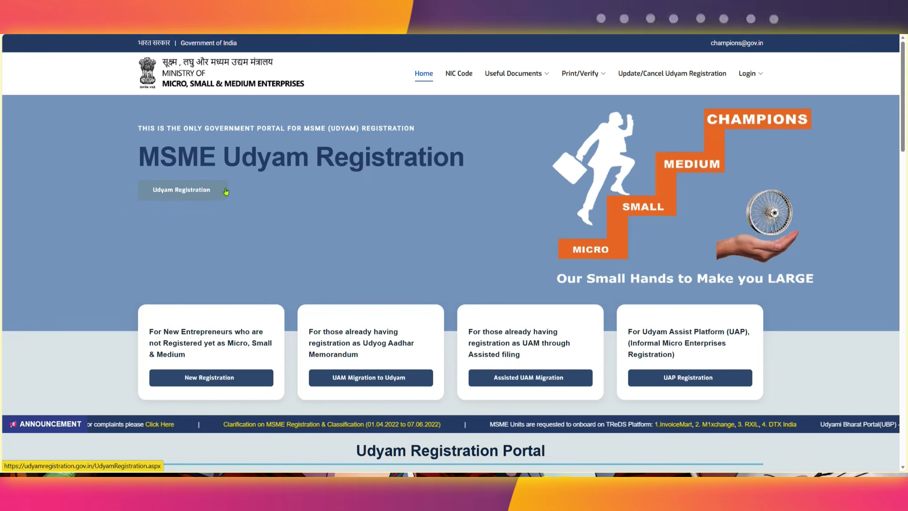
scroll(226, 191, down, 1)
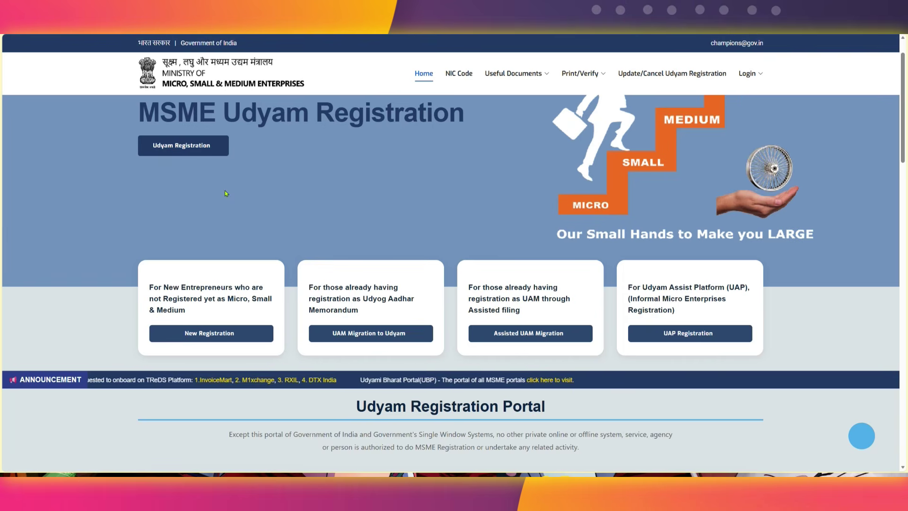
scroll(225, 191, down, 4)
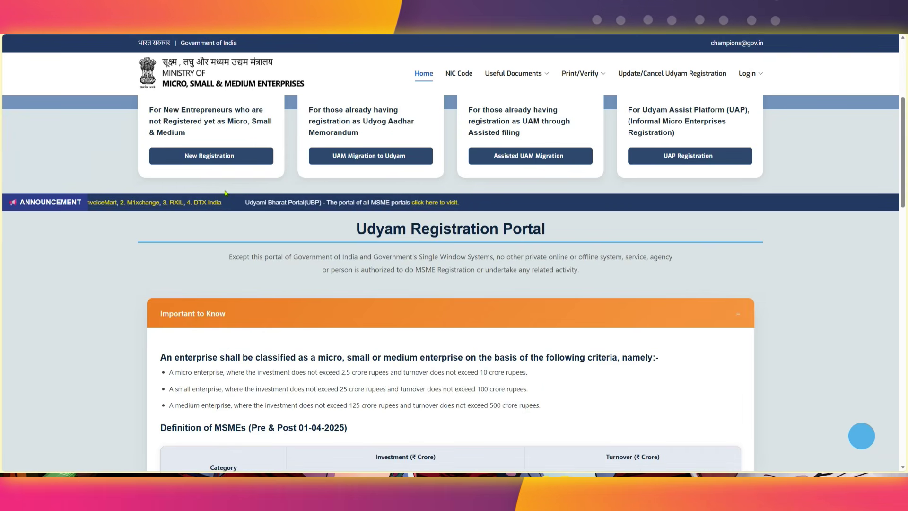
scroll(225, 193, down, 1)
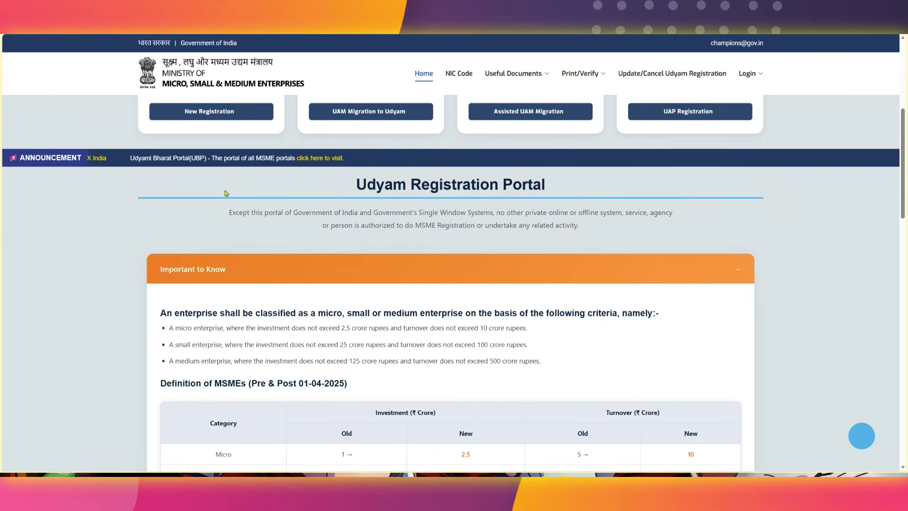
scroll(225, 193, up, 6)
click(225, 193)
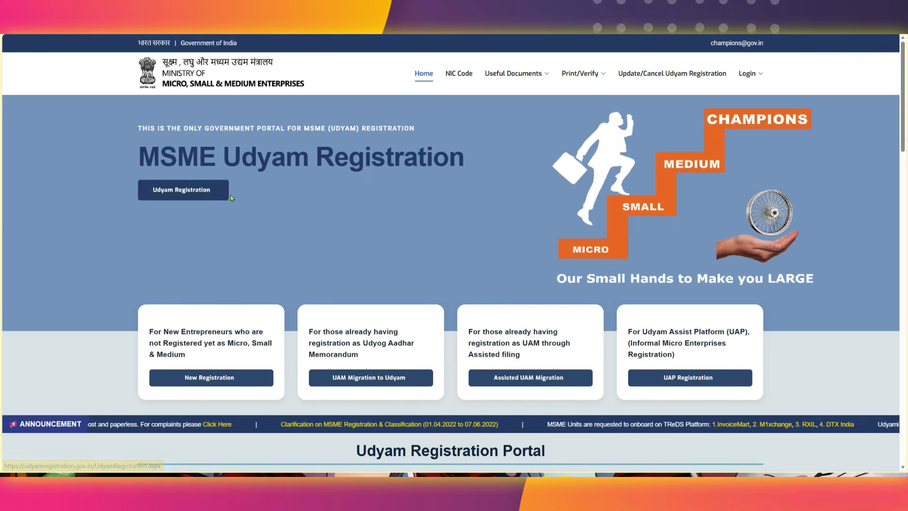
scroll(228, 197, down, 3)
scroll(228, 194, up, 1)
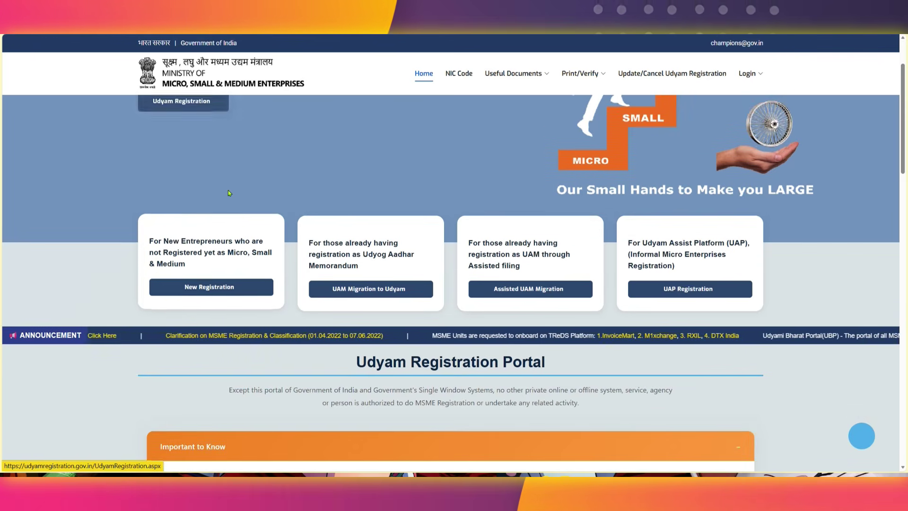
scroll(228, 193, up, 2)
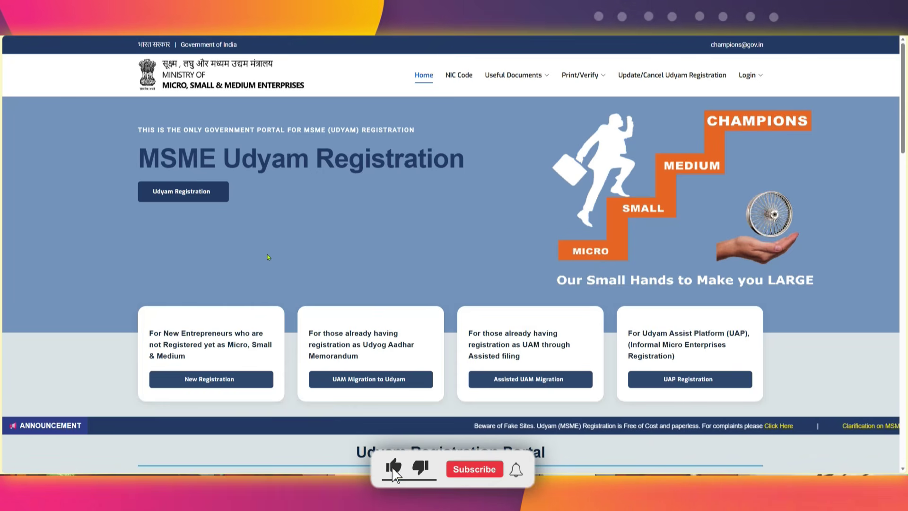
scroll(268, 257, down, 3)
scroll(269, 251, up, 3)
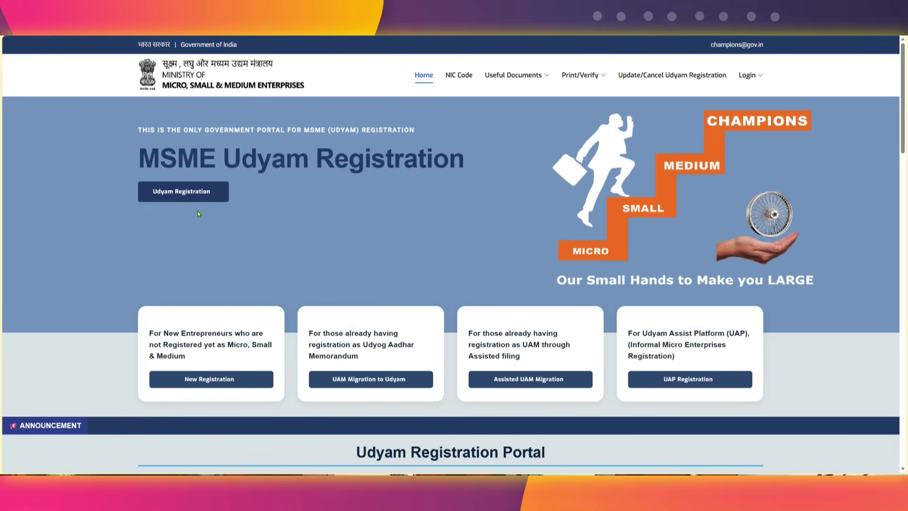
scroll(198, 214, down, 10)
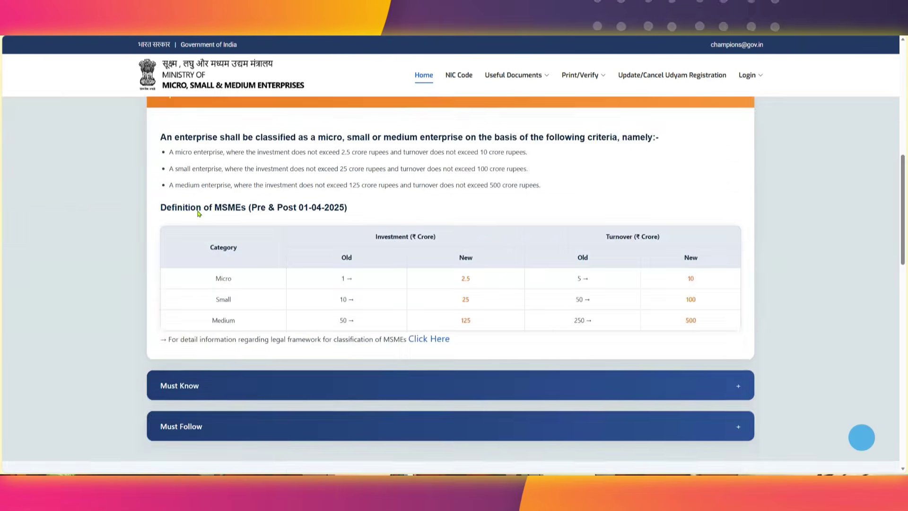
scroll(198, 214, up, 10)
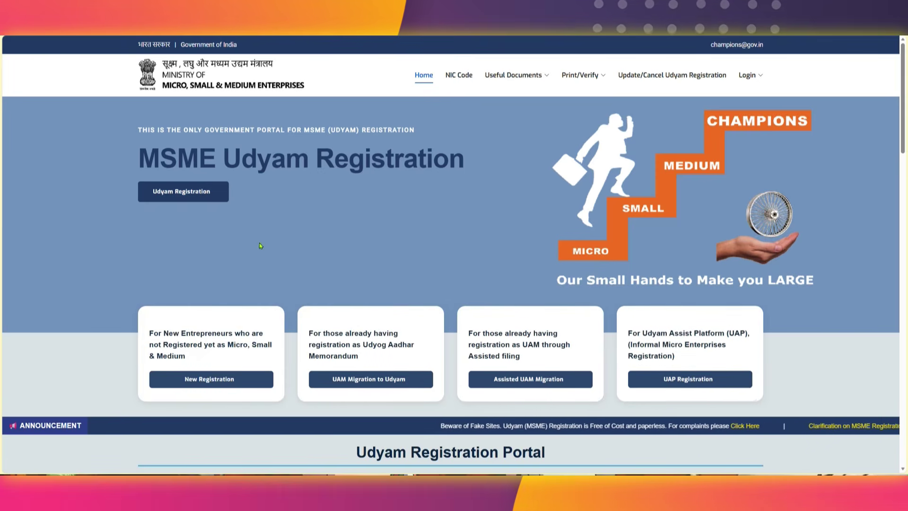
click(195, 193)
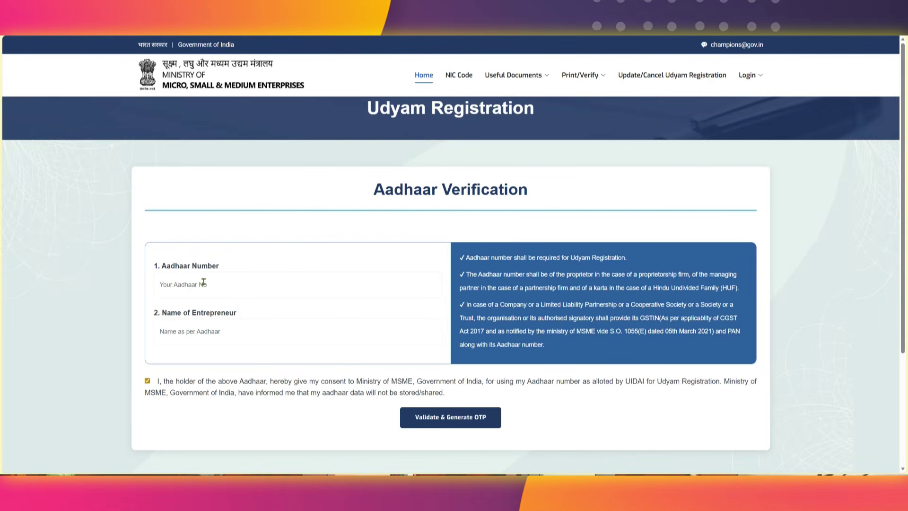
Validate the Aadhaar details and verify them with the received one-time password
scroll(208, 275, down, 1)
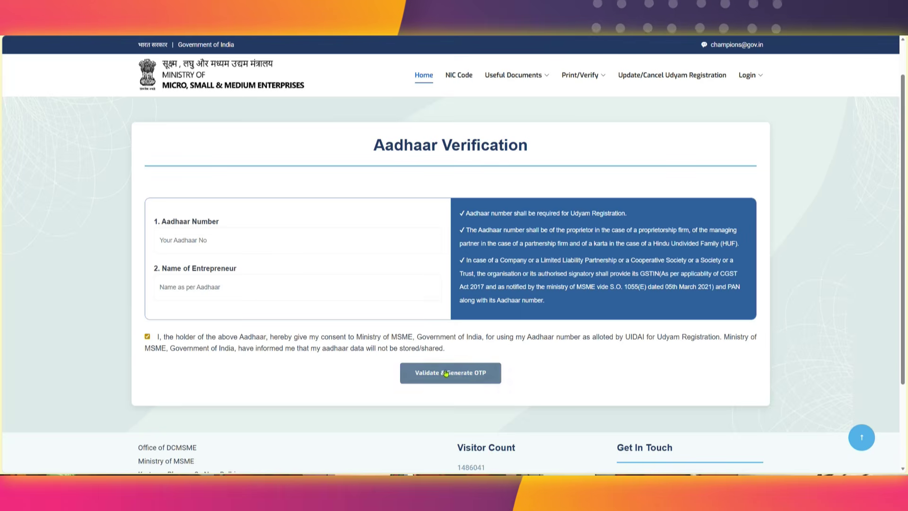
click(459, 380)
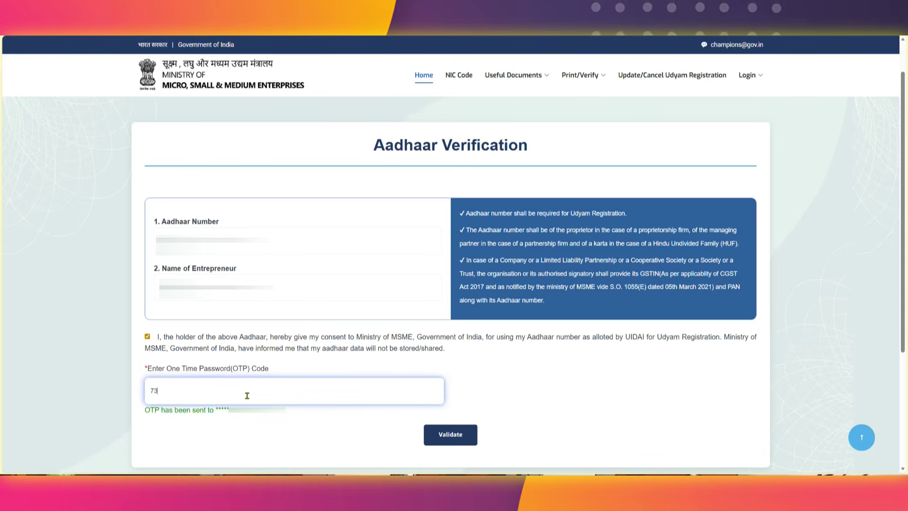
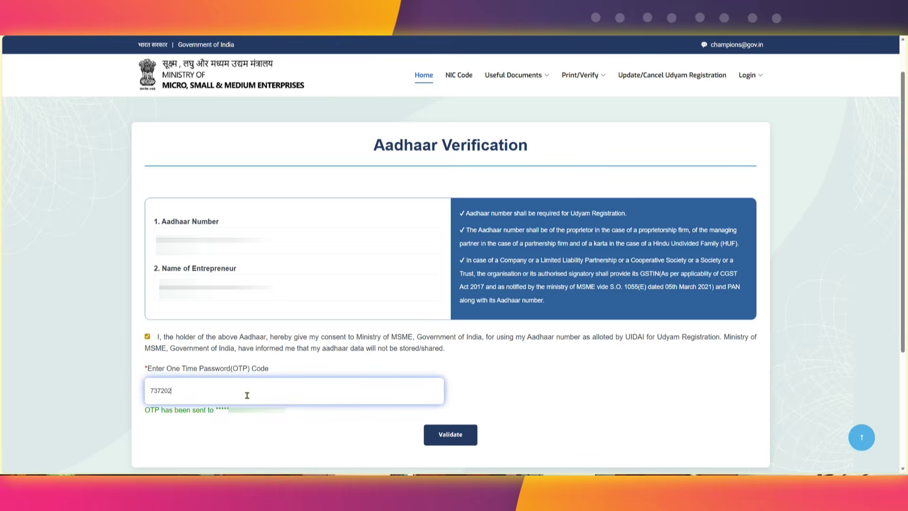
click(444, 446)
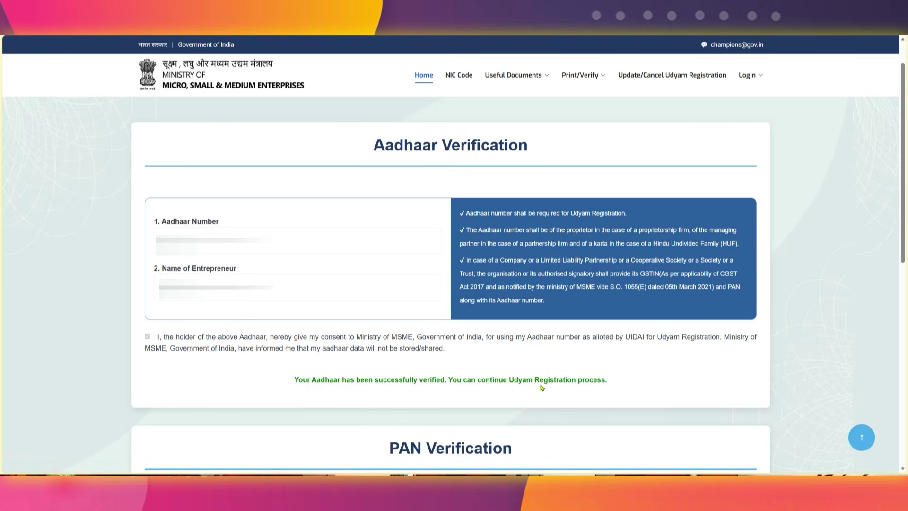
Choose '1. Proprietary' as the Type of Organisation under PAN Verification
scroll(529, 331, down, 5)
scroll(529, 329, down, 2)
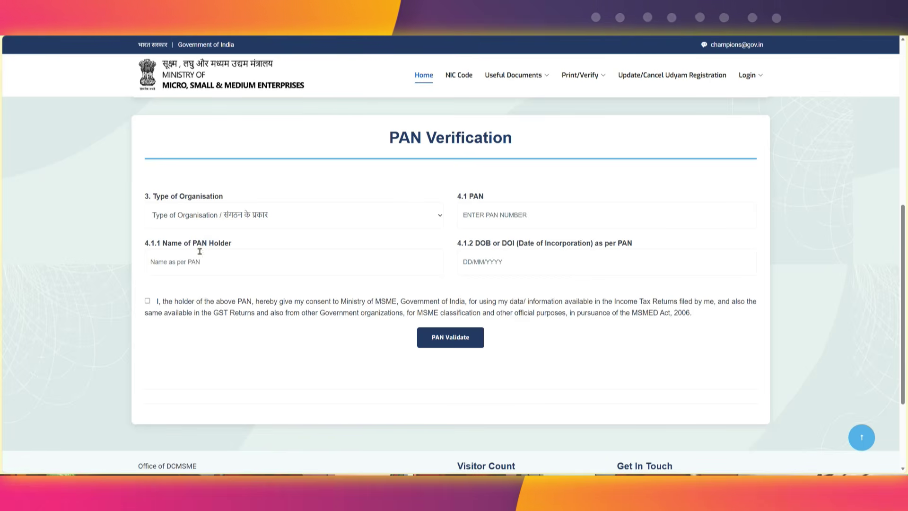
click(198, 222)
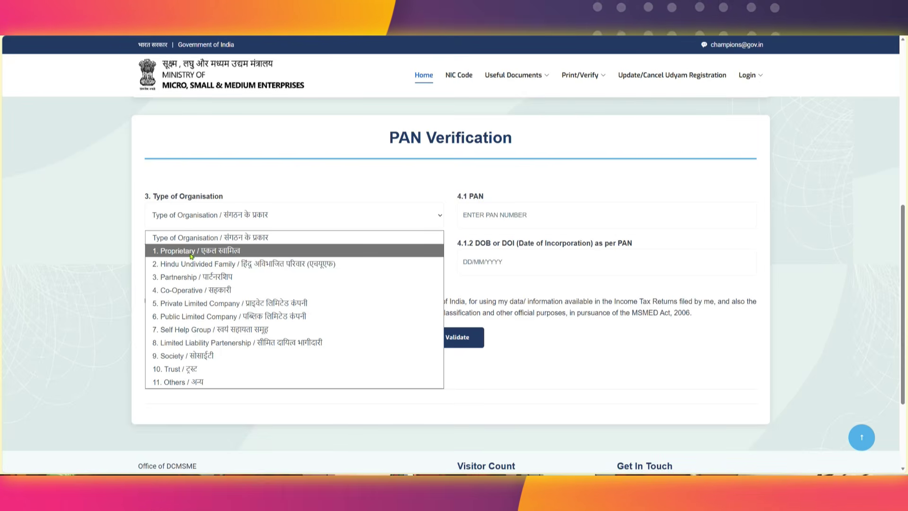
click(192, 256)
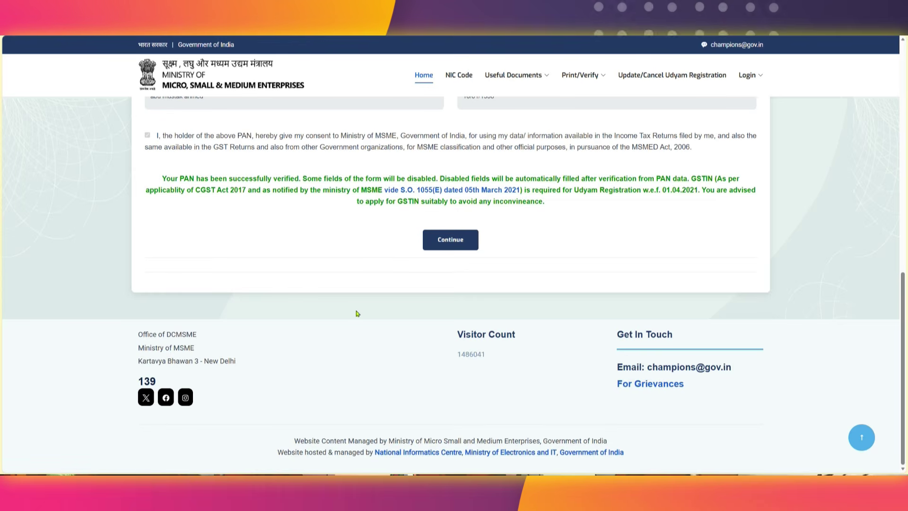
Continue past PAN validation and answer No to having a GSTIN
click(470, 249)
scroll(464, 214, down, 3)
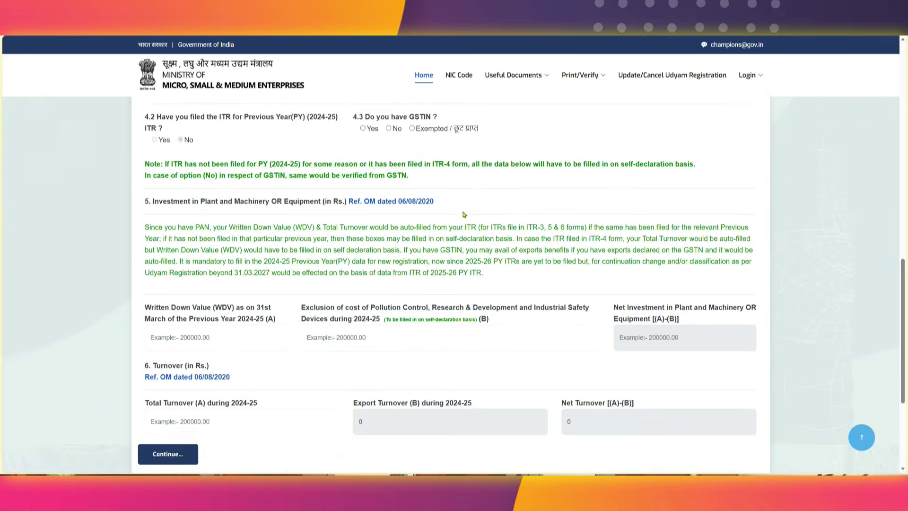
scroll(464, 215, up, 1)
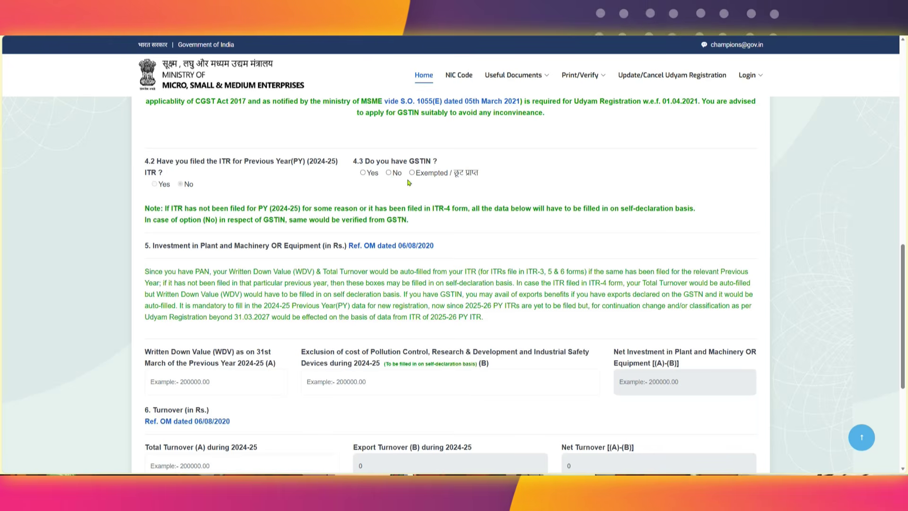
click(389, 174)
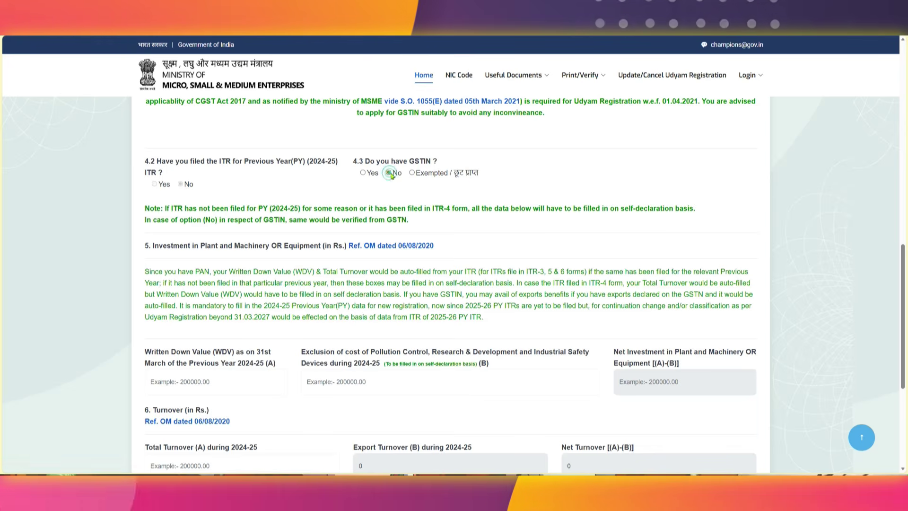
Enter 0 for the written down value and the pollution-control exclusion amount
scroll(386, 253, down, 4)
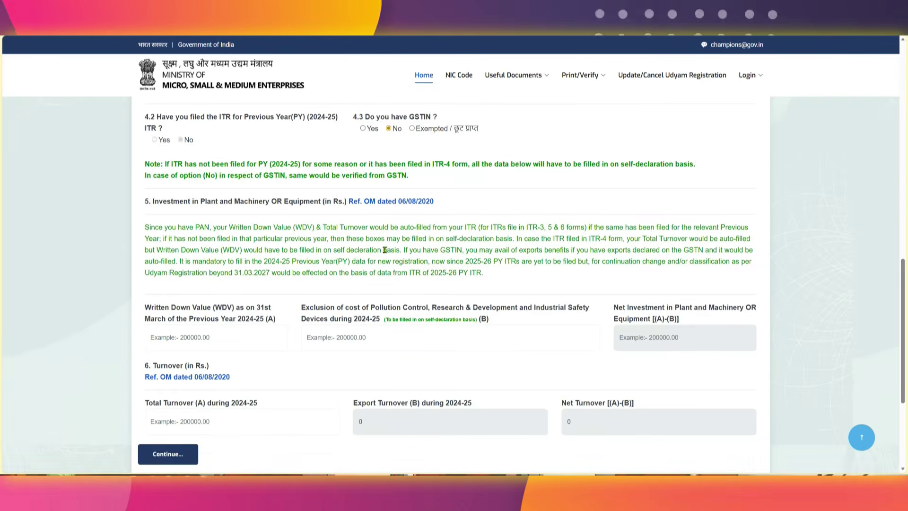
scroll(386, 253, down, 1)
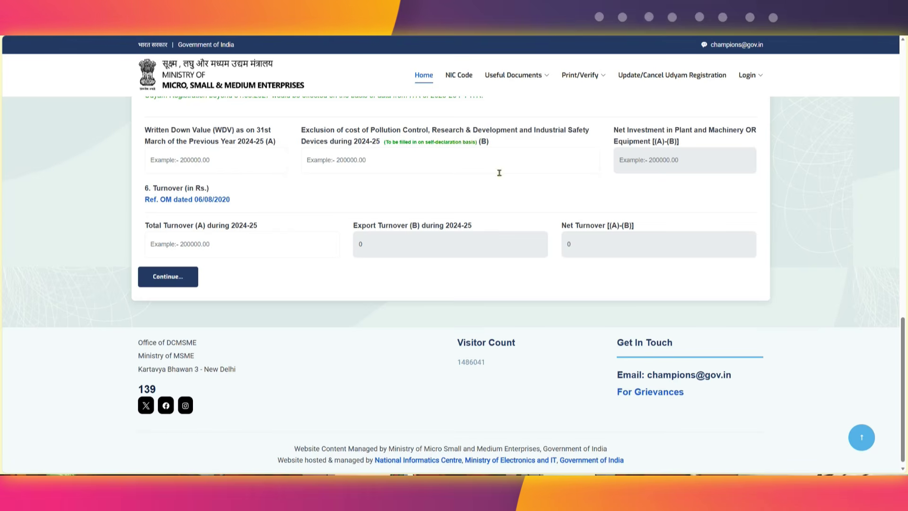
click(214, 163)
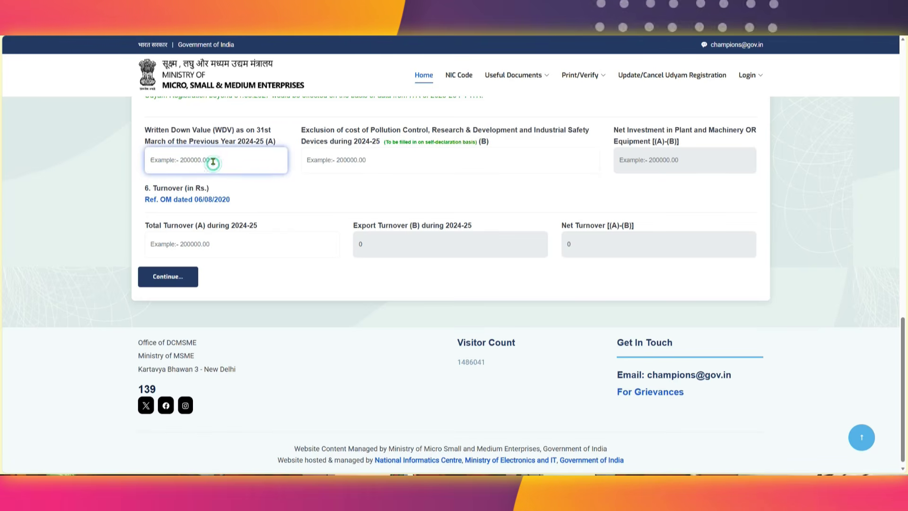
click(388, 163)
text(0)
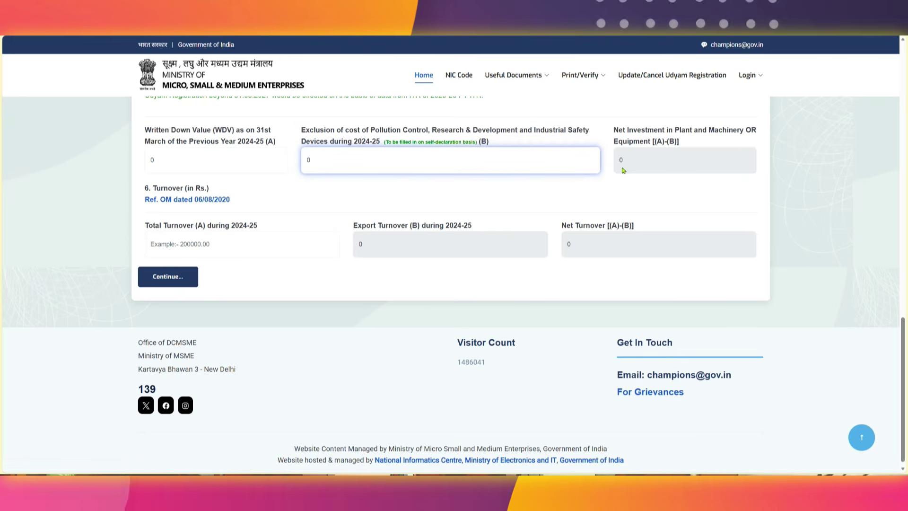
click(222, 160)
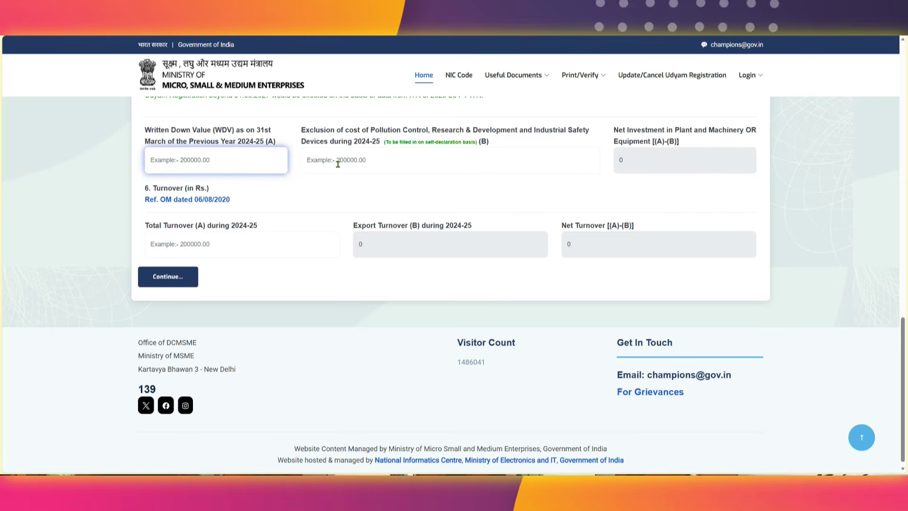
click(318, 162)
click(224, 161)
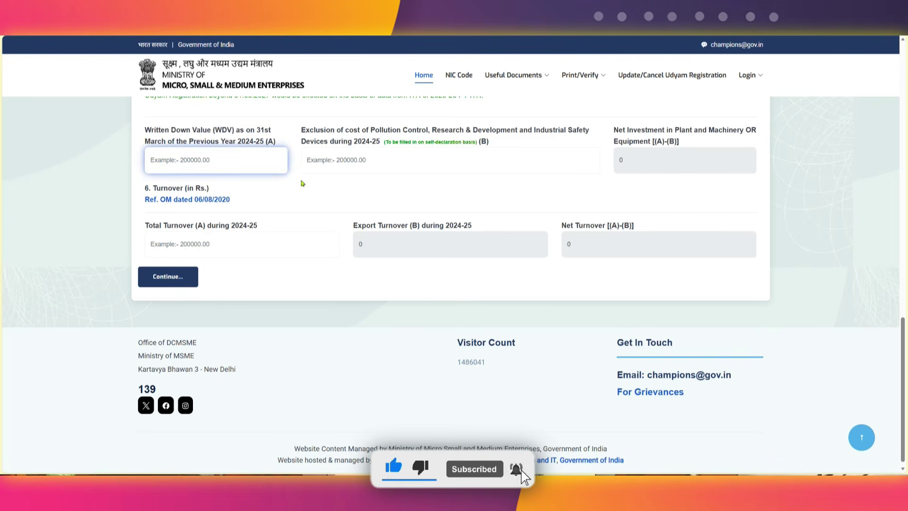
click(337, 163)
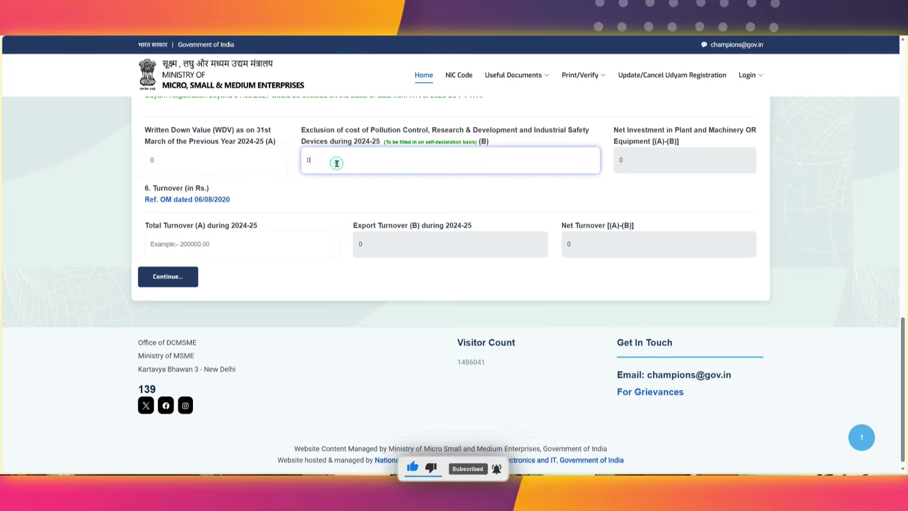
scroll(220, 225, down, 1)
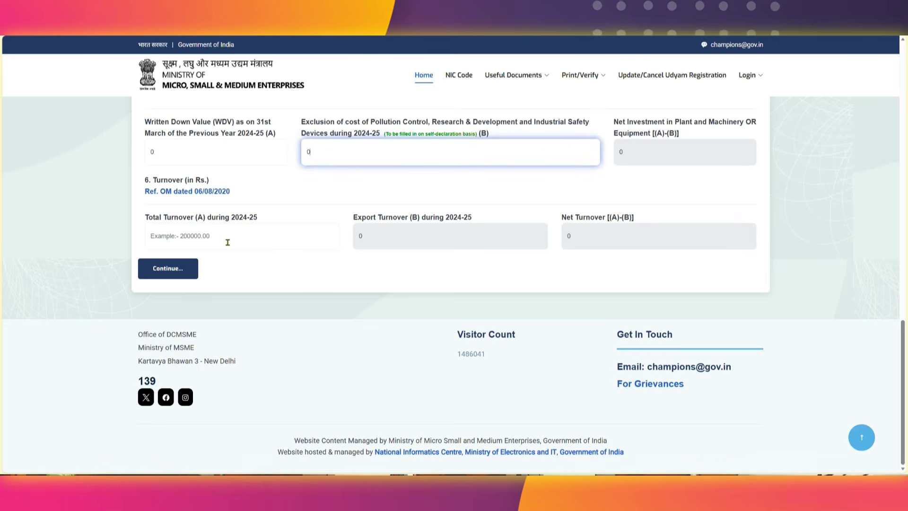
Enter 0 as total turnover and continue to the Basic Details section
click(224, 241)
text(0)
click(177, 276)
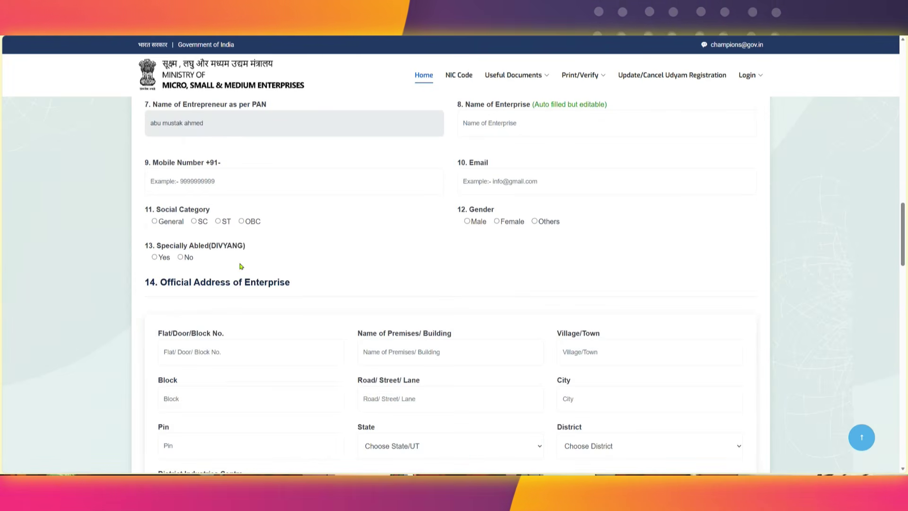
scroll(241, 267, up, 1)
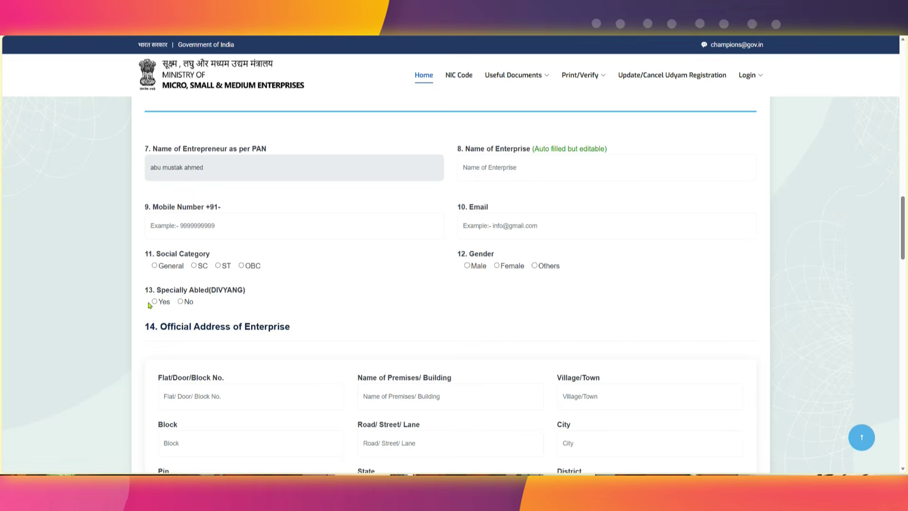
scroll(184, 311, down, 4)
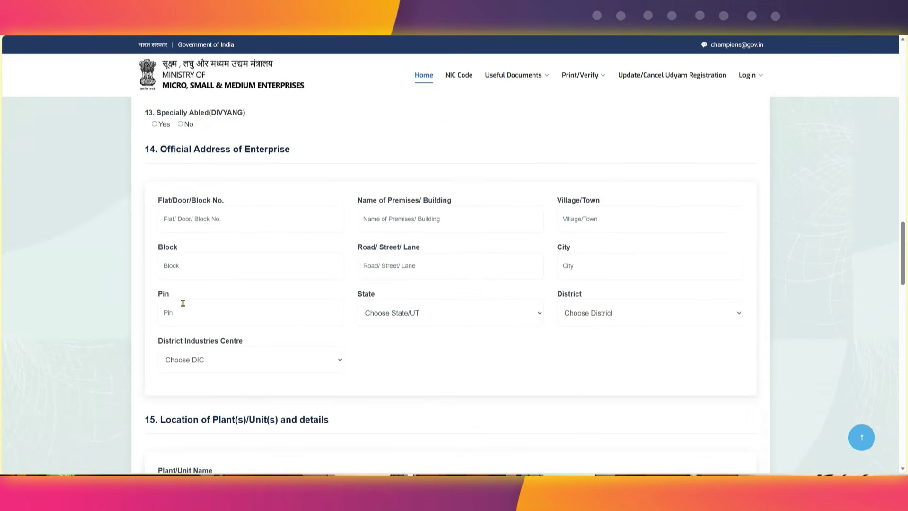
scroll(154, 194, down, 2)
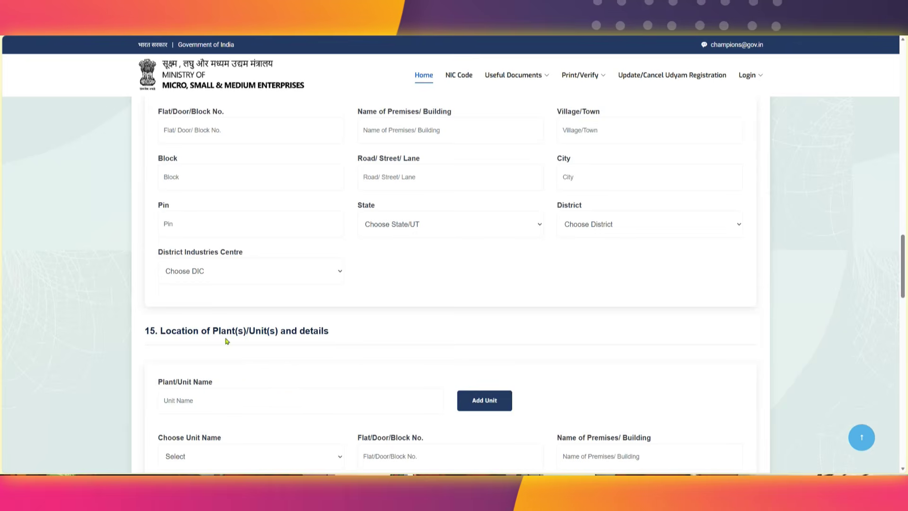
scroll(227, 339, up, 2)
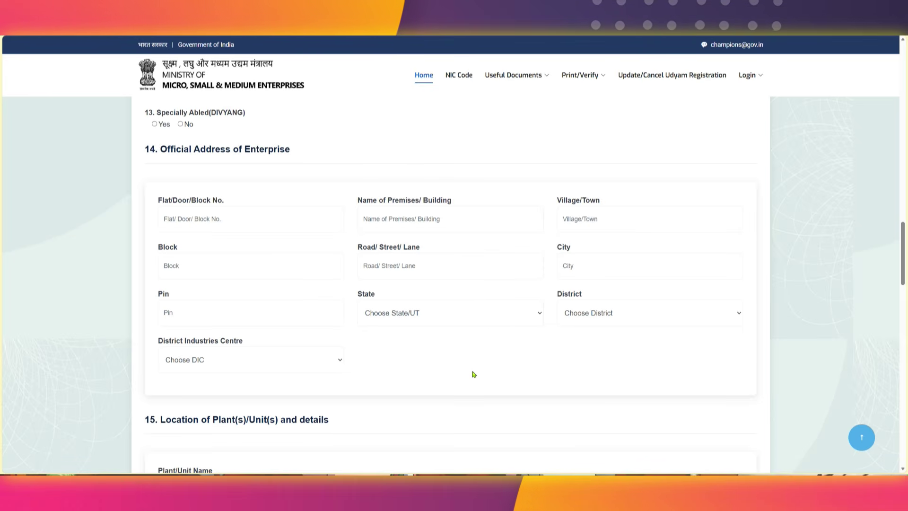
Review the Official Address fields and enter a name in Plant/Unit Name
scroll(401, 322, down, 5)
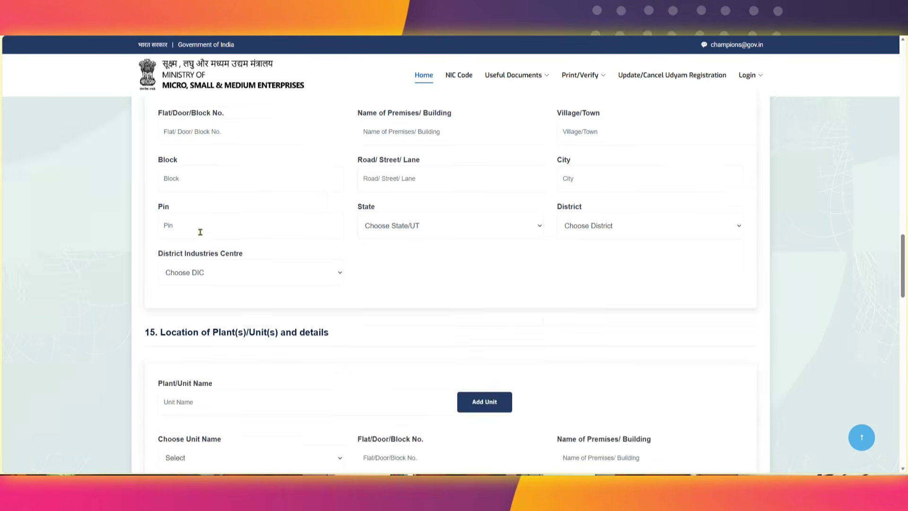
scroll(306, 326, up, 3)
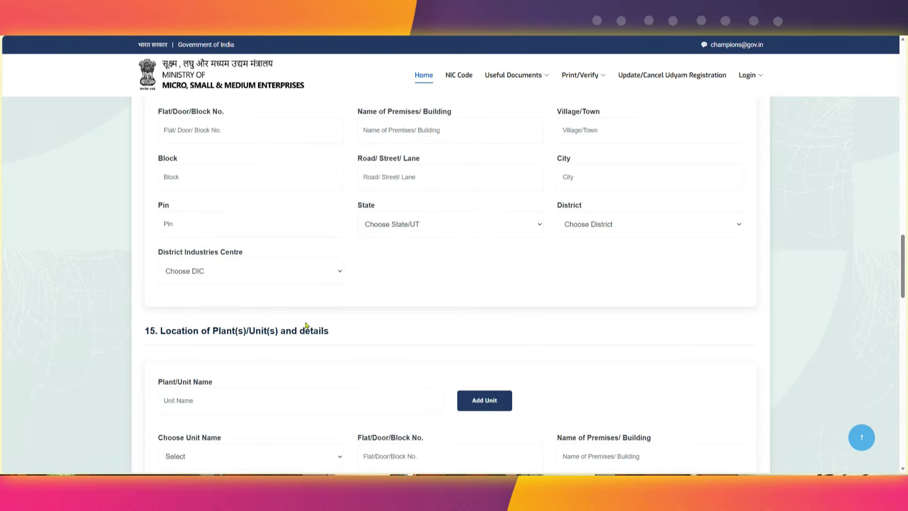
scroll(506, 187, up, 3)
scroll(476, 222, down, 6)
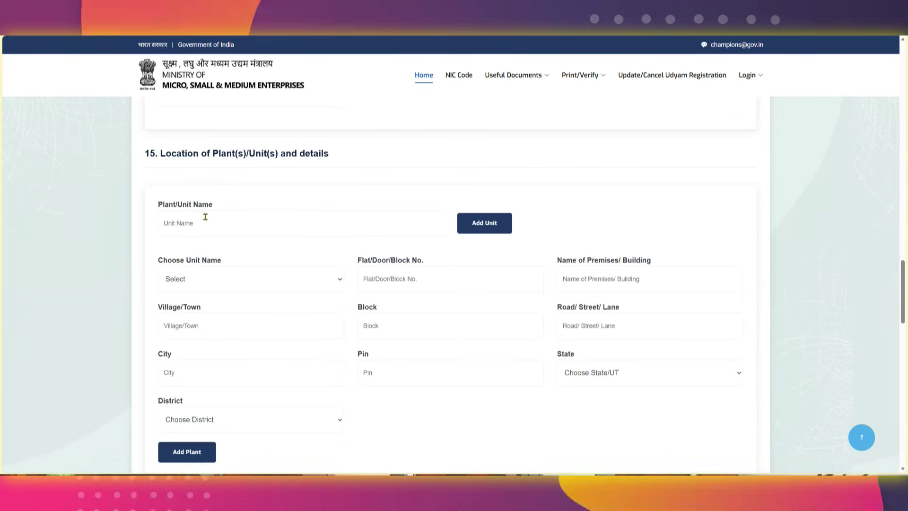
click(188, 223)
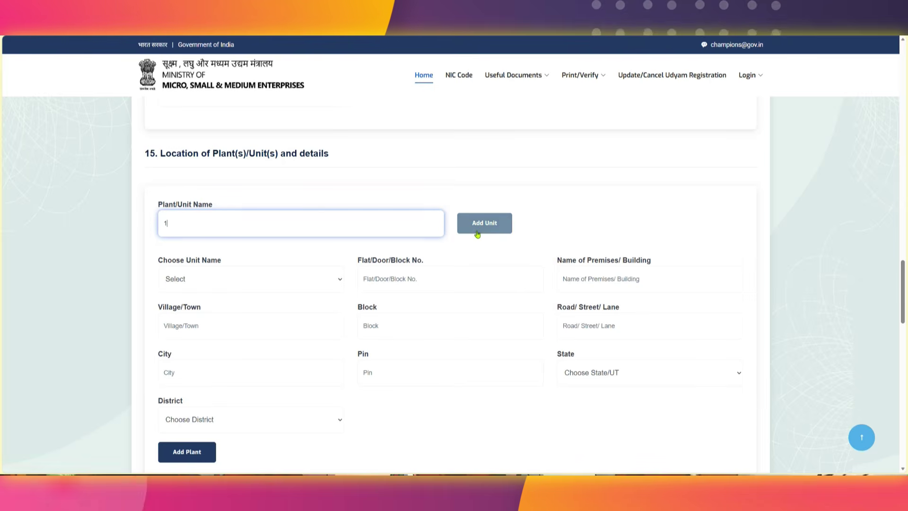
Re-enter the plant unit name and check the address and plant location details
scroll(382, 209, up, 4)
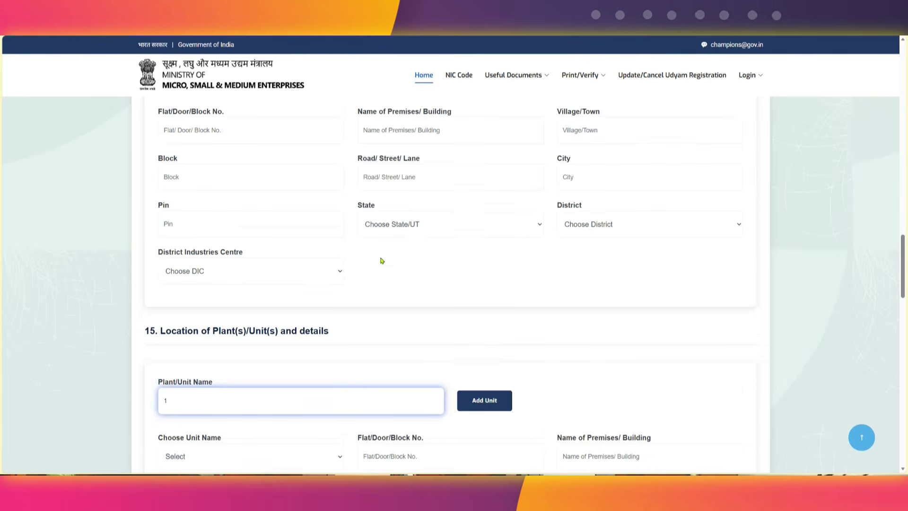
scroll(381, 260, down, 4)
scroll(395, 346, up, 4)
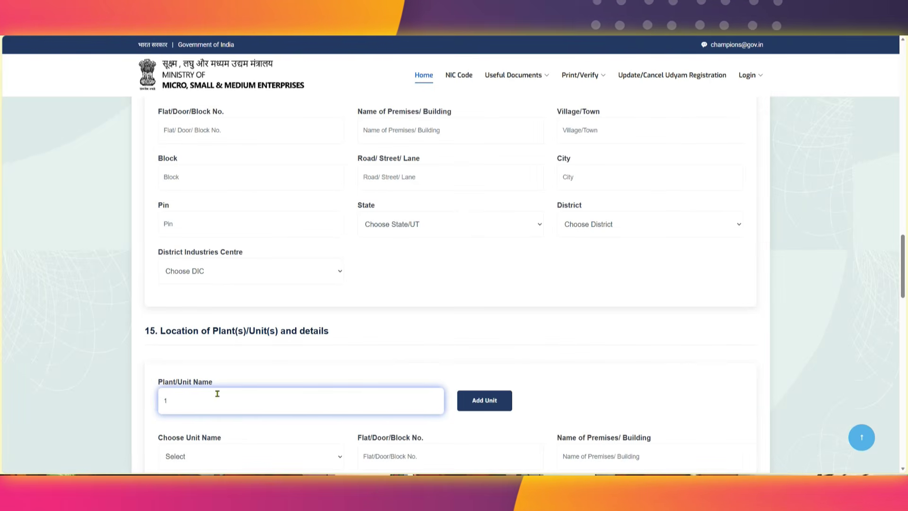
scroll(228, 363, up, 2)
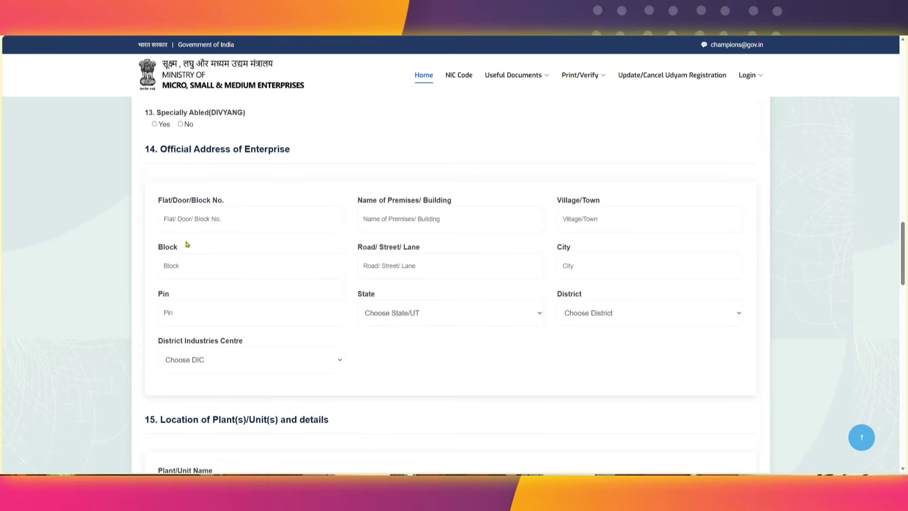
scroll(450, 375, down, 5)
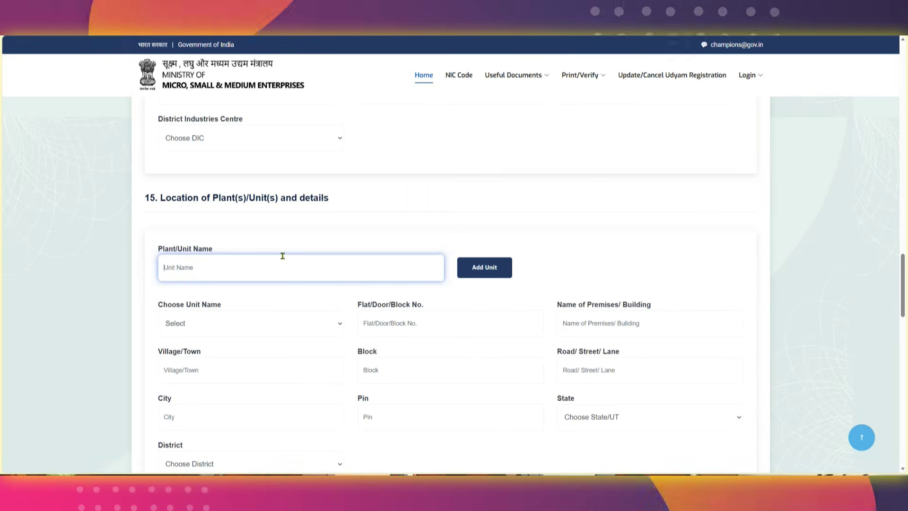
click(283, 256)
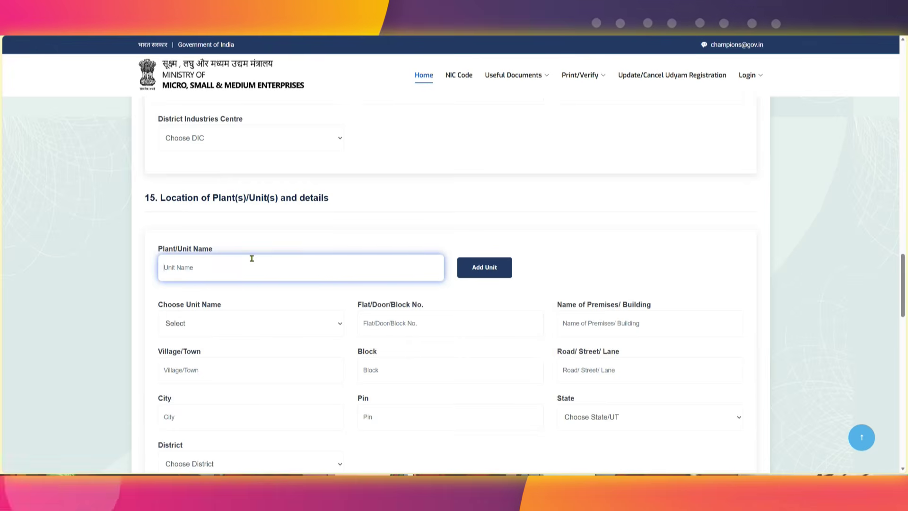
scroll(252, 258, down, 1)
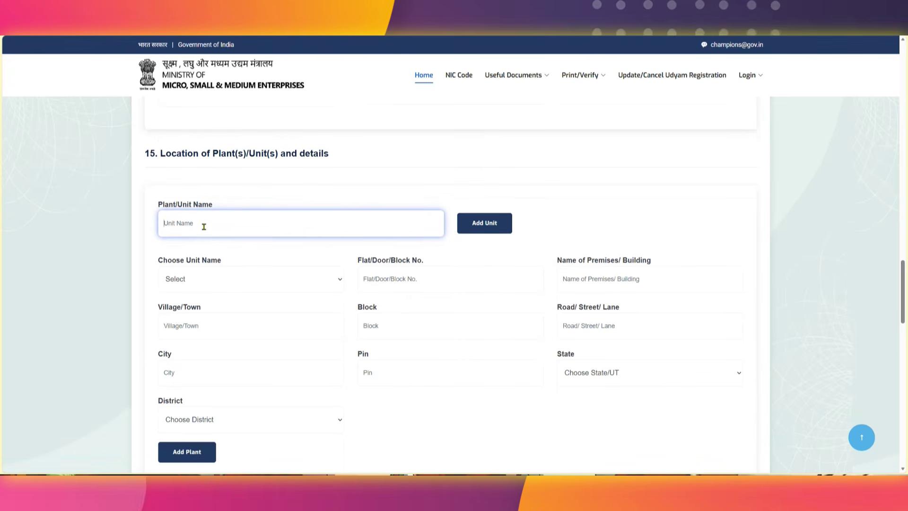
scroll(310, 274, down, 4)
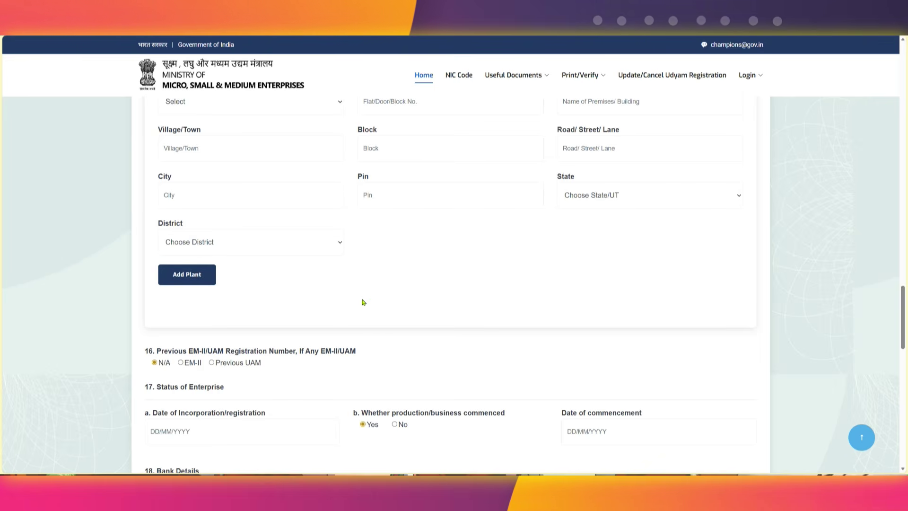
scroll(364, 302, up, 7)
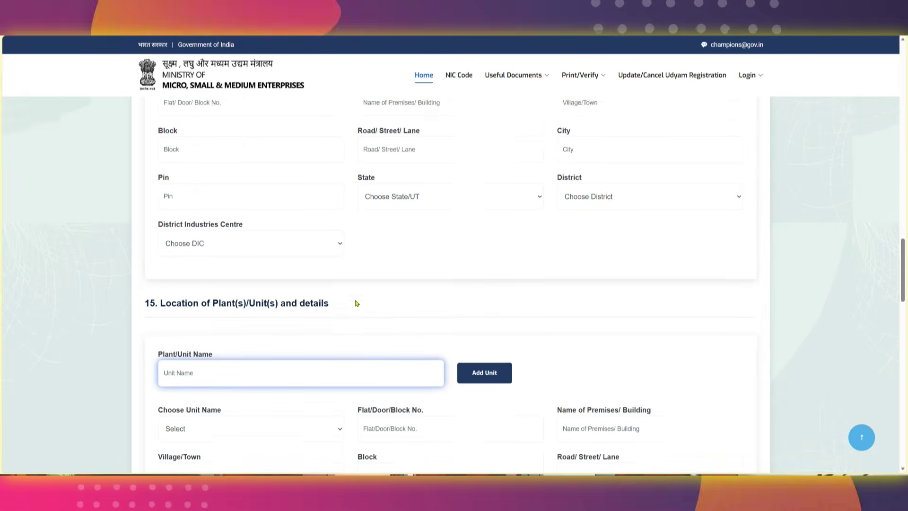
scroll(359, 303, up, 6)
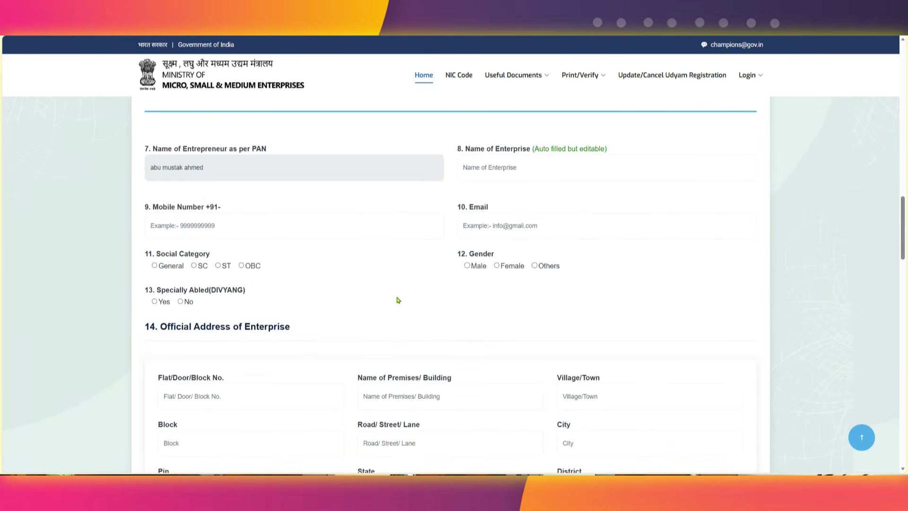
scroll(399, 300, down, 7)
scroll(388, 436, up, 2)
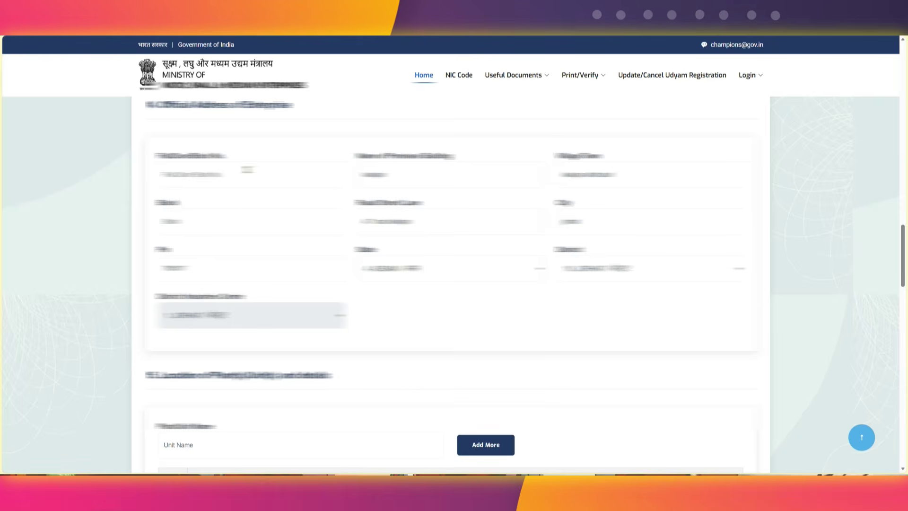
Fill the required Flat/Door No. field with 'NA' and add the unit to the plant units list
scroll(454, 283, down, 4)
scroll(454, 283, down, 4)
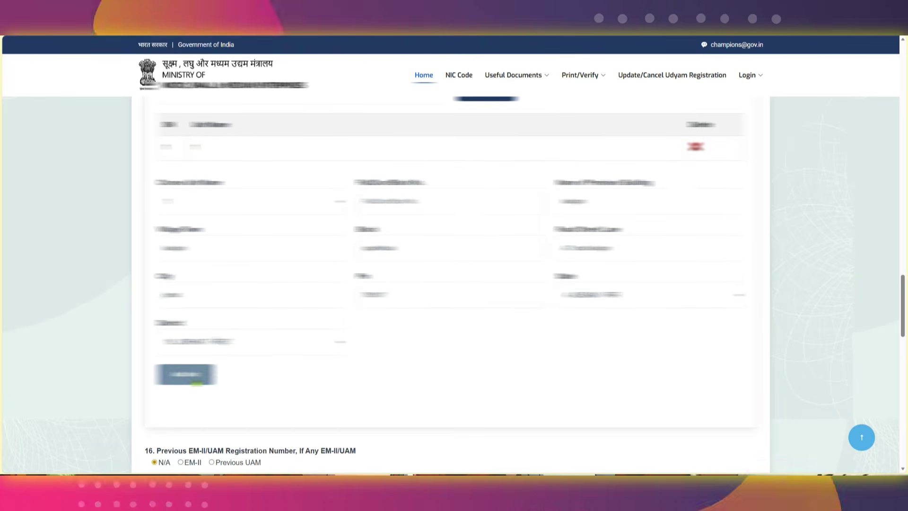
scroll(197, 383, up, 2)
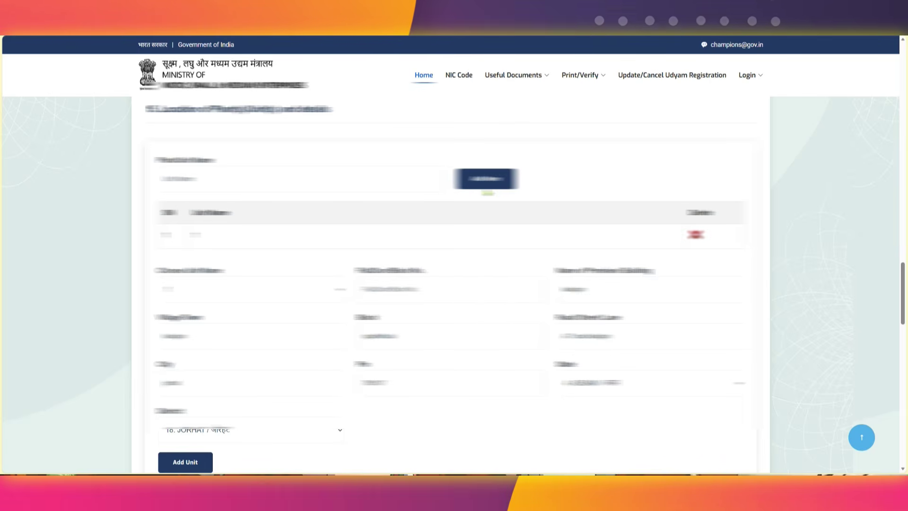
scroll(232, 285, down, 3)
click(193, 331)
click(386, 161)
text(NA)
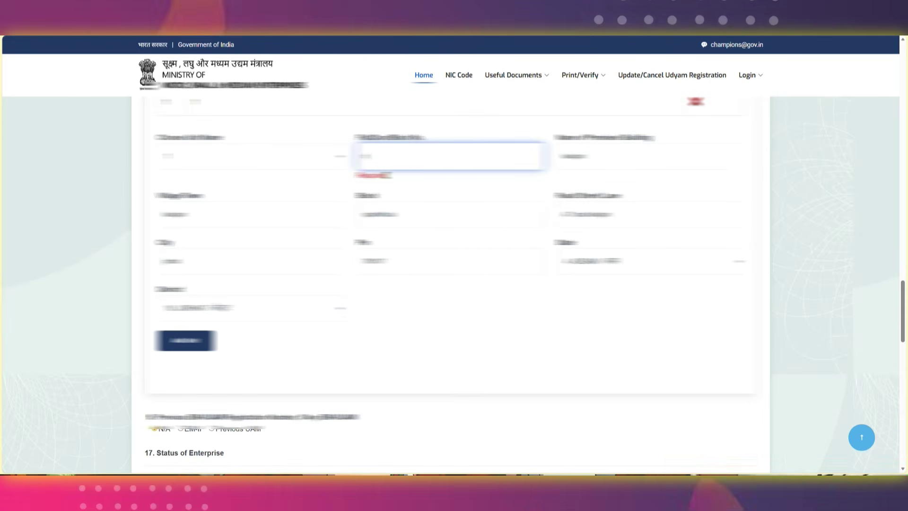
click(213, 339)
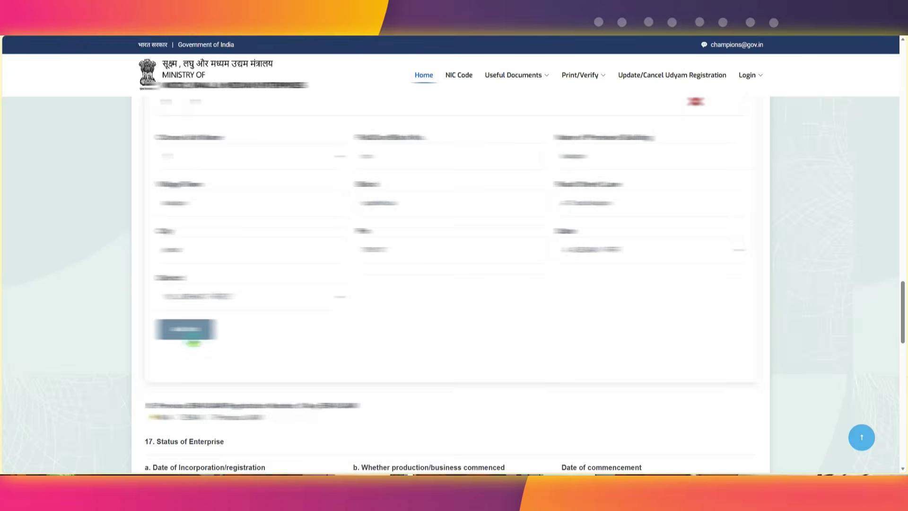
scroll(454, 283, down, 3)
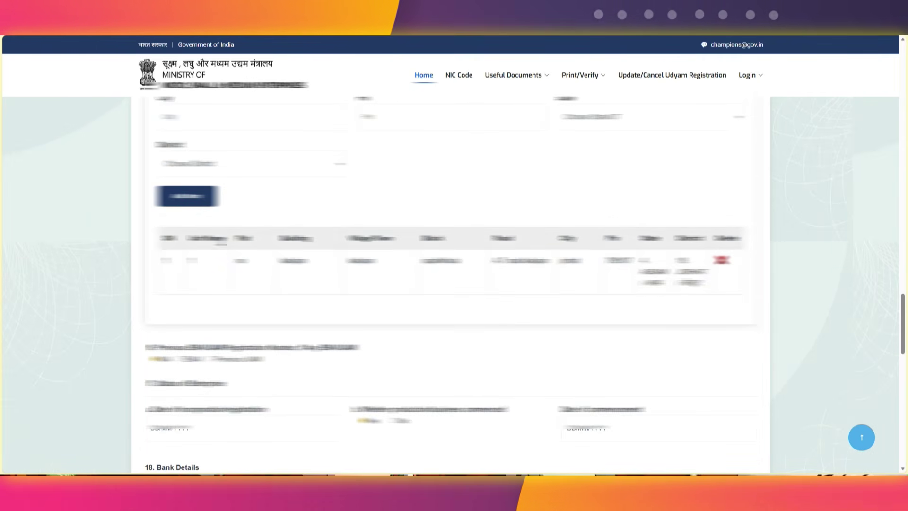
scroll(610, 246, down, 2)
scroll(611, 246, down, 3)
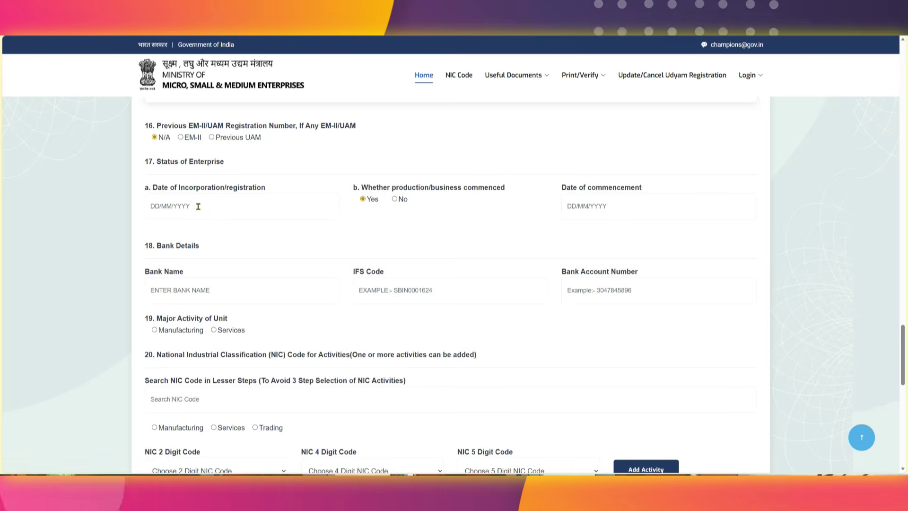
scroll(199, 204, down, 3)
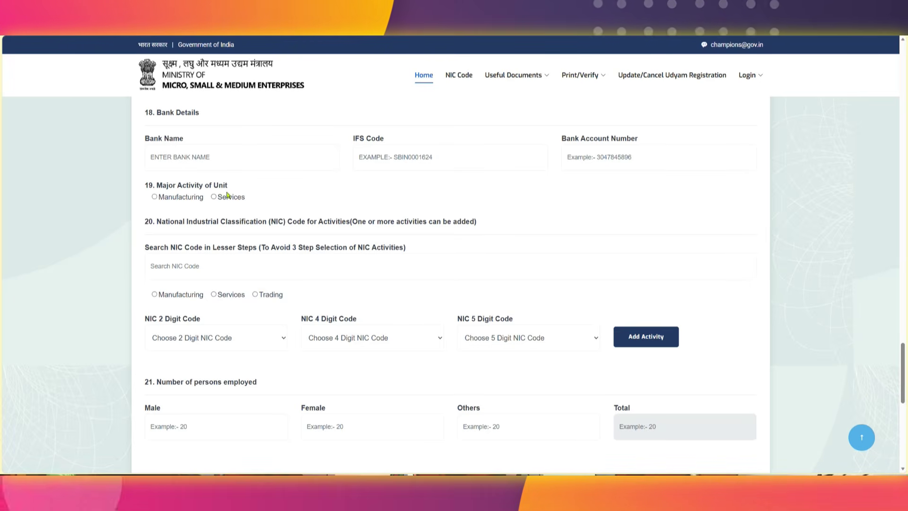
Select Services as the major activity, with Trading as the service type, ready for NIC search
scroll(183, 201, down, 1)
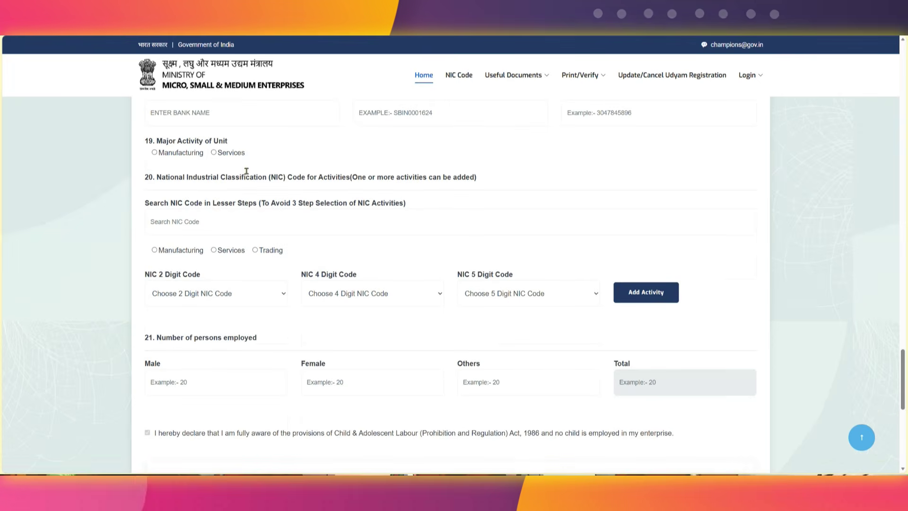
click(214, 154)
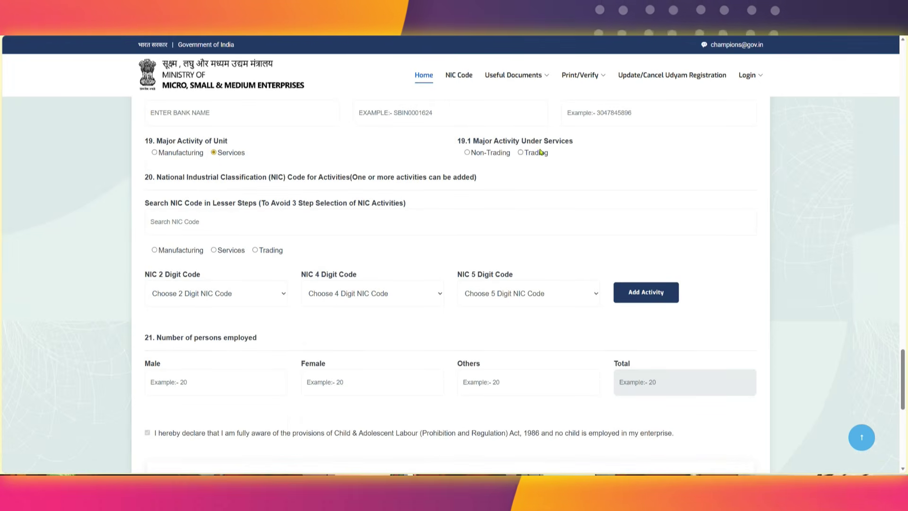
click(521, 153)
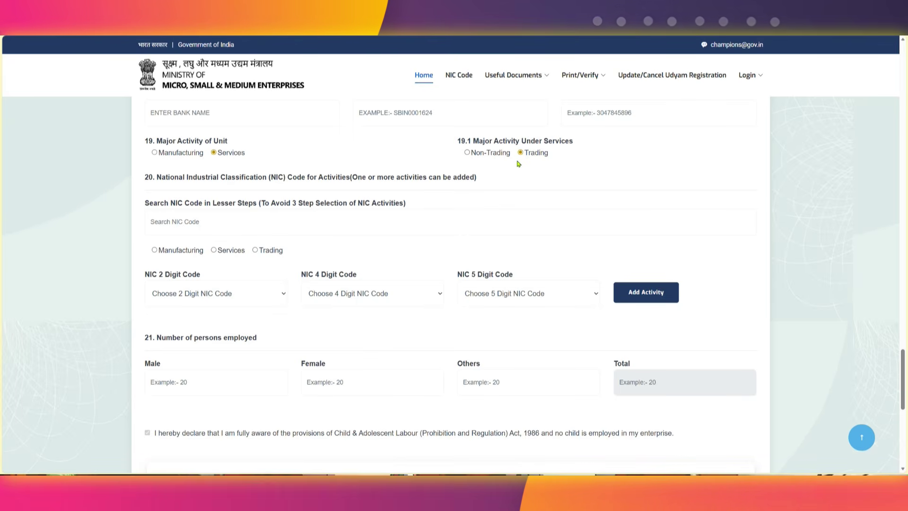
click(193, 233)
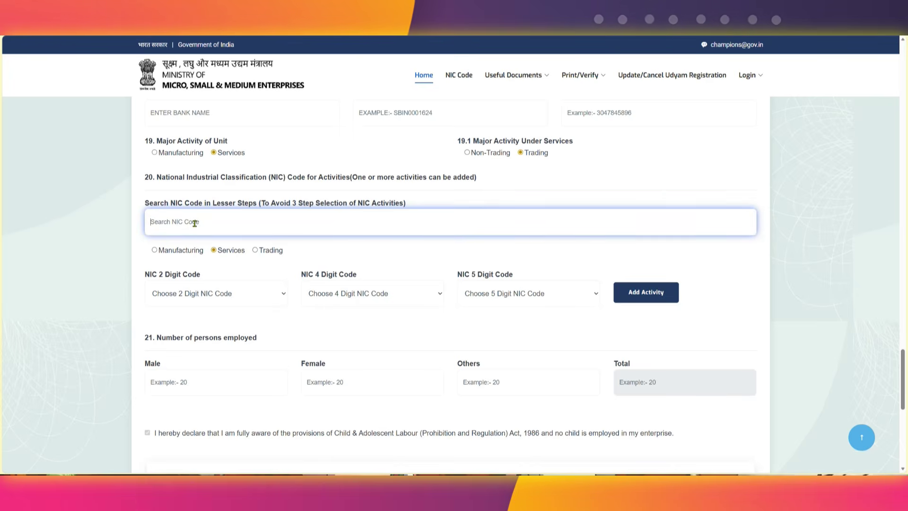
Search 'wholesa', pick NIC 4761, choose 47613 stationery retail code, and add the activity
text(whol)
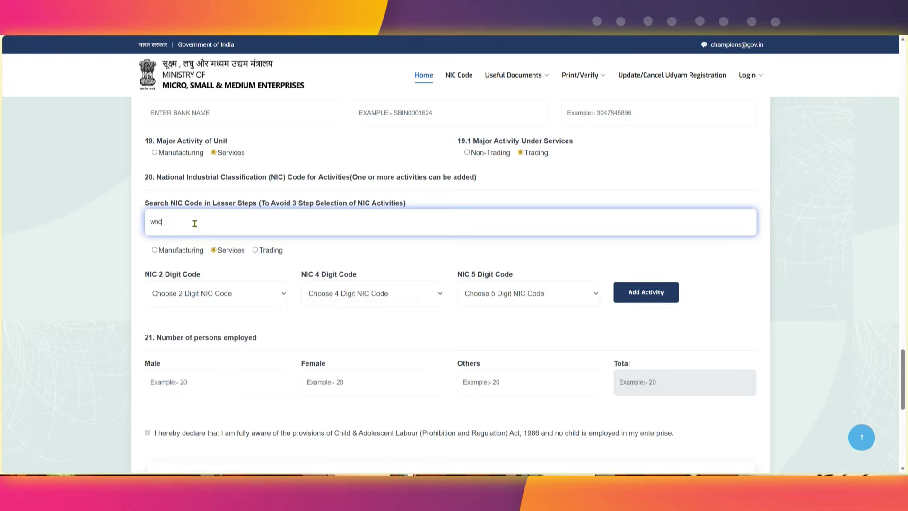
text(esa)
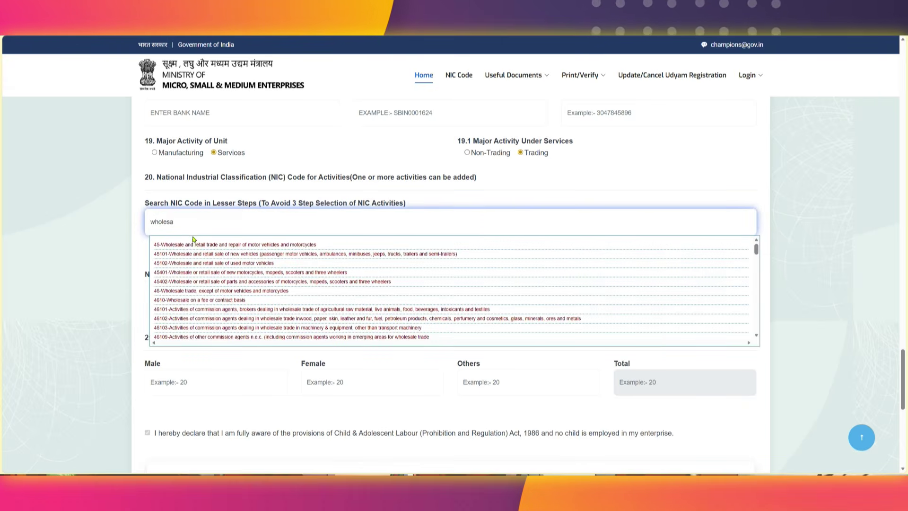
scroll(425, 293, down, 2)
scroll(543, 306, down, 6)
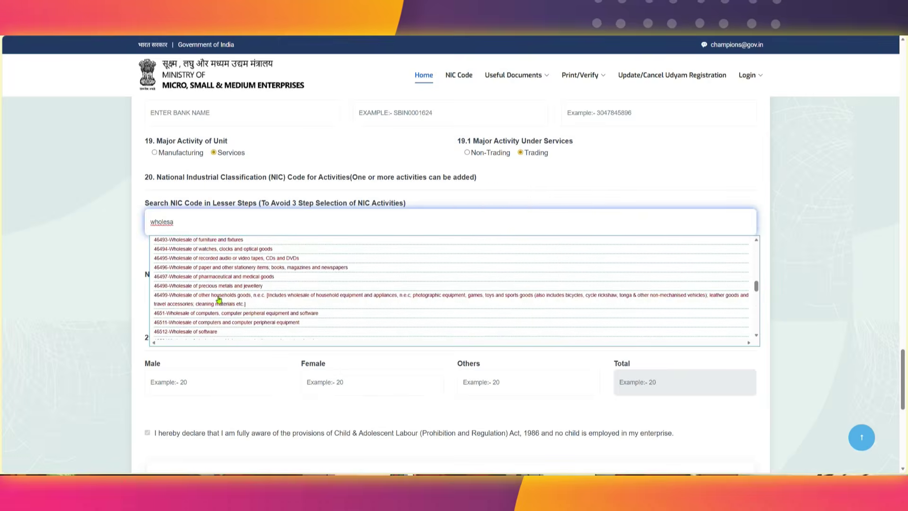
scroll(219, 303, down, 2)
click(209, 316)
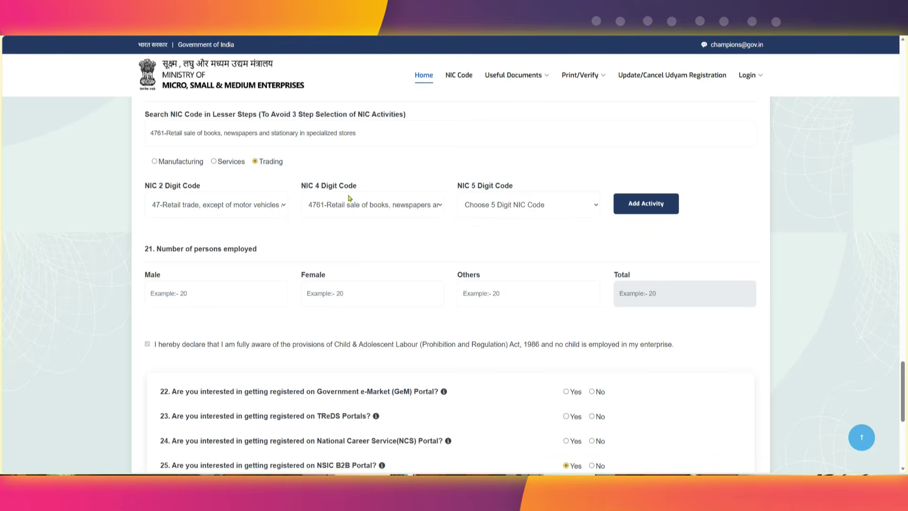
click(504, 209)
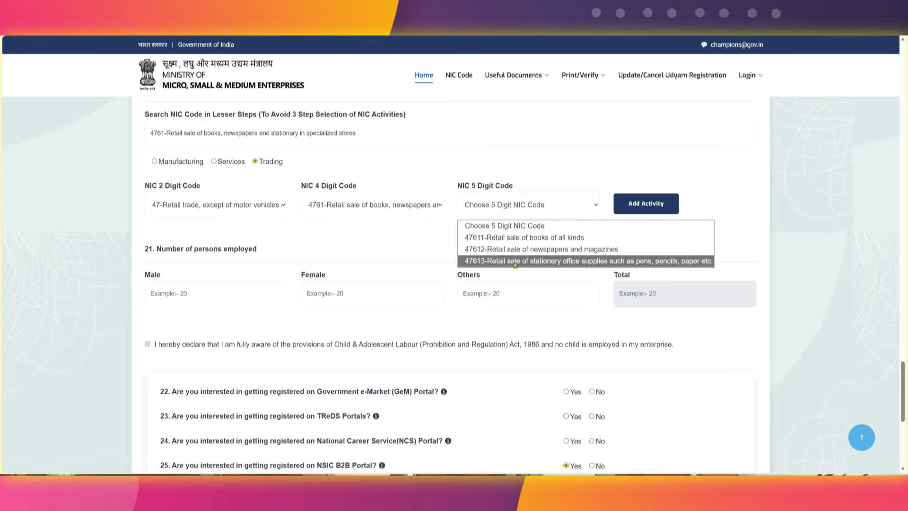
click(518, 261)
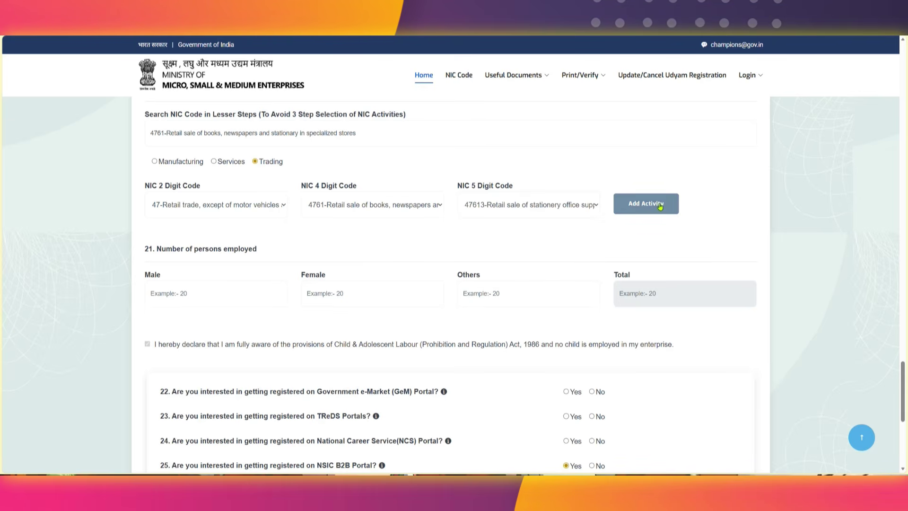
click(658, 212)
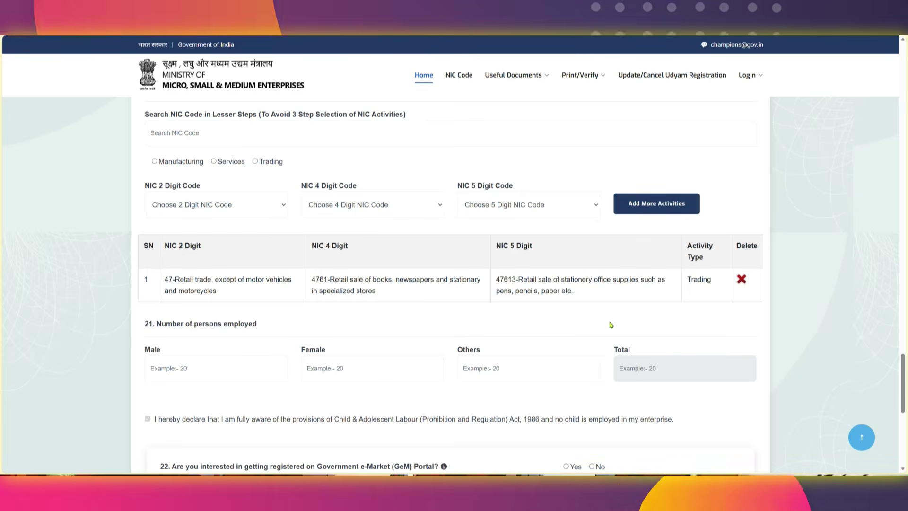
scroll(540, 266, down, 2)
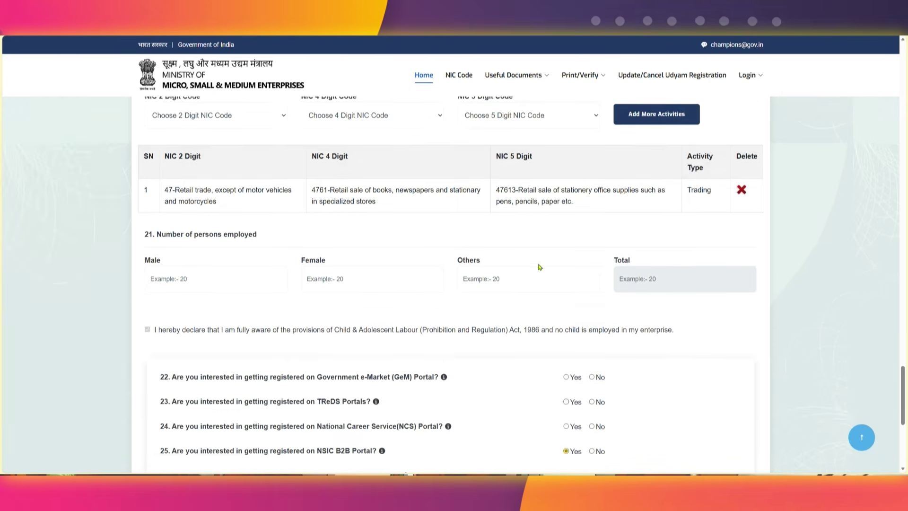
scroll(537, 263, down, 2)
Enter 1 as the number of male employees
scroll(187, 168, down, 1)
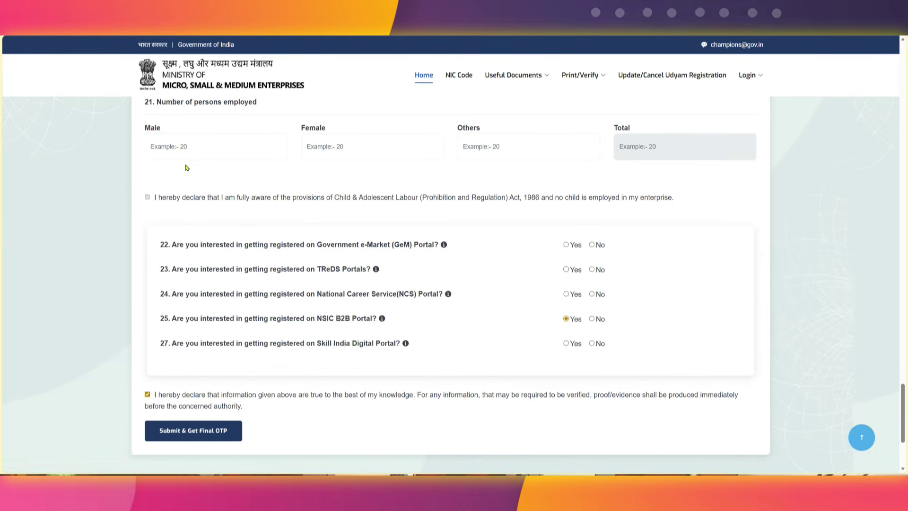
click(185, 152)
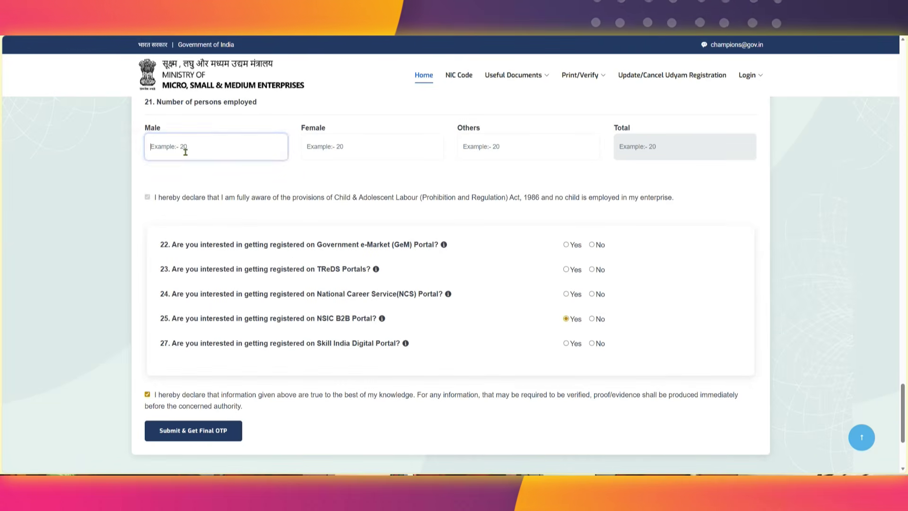
click(186, 152)
text(1)
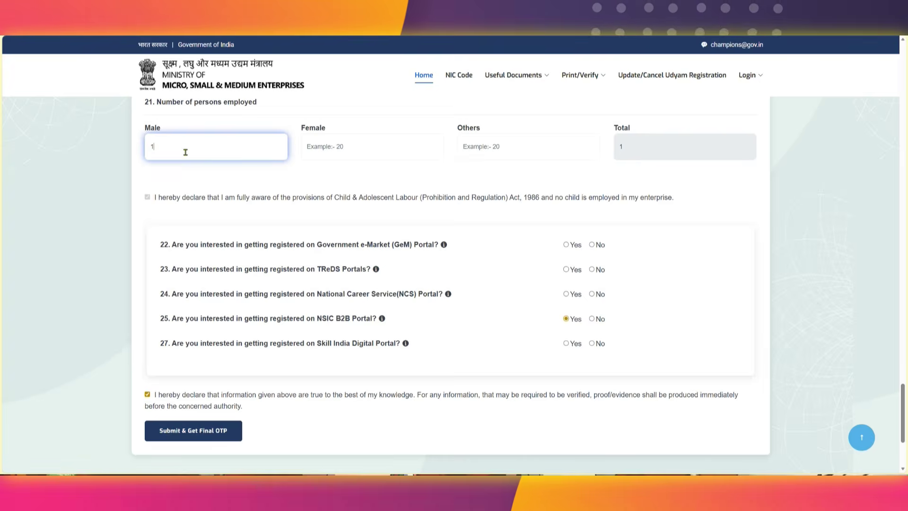
Answer No for Skill India, TReDS and GeM portals, then submit for the final OTP
scroll(371, 175, down, 2)
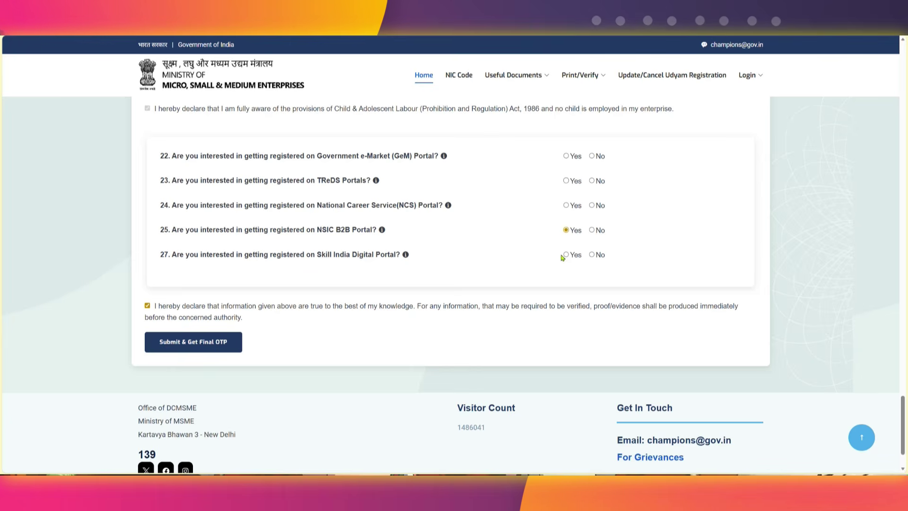
click(592, 254)
click(592, 181)
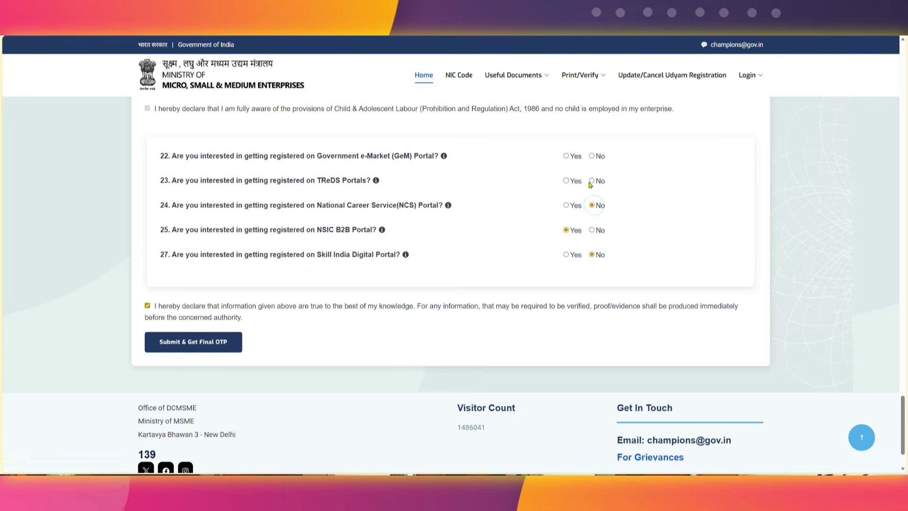
click(591, 157)
scroll(399, 258, up, 1)
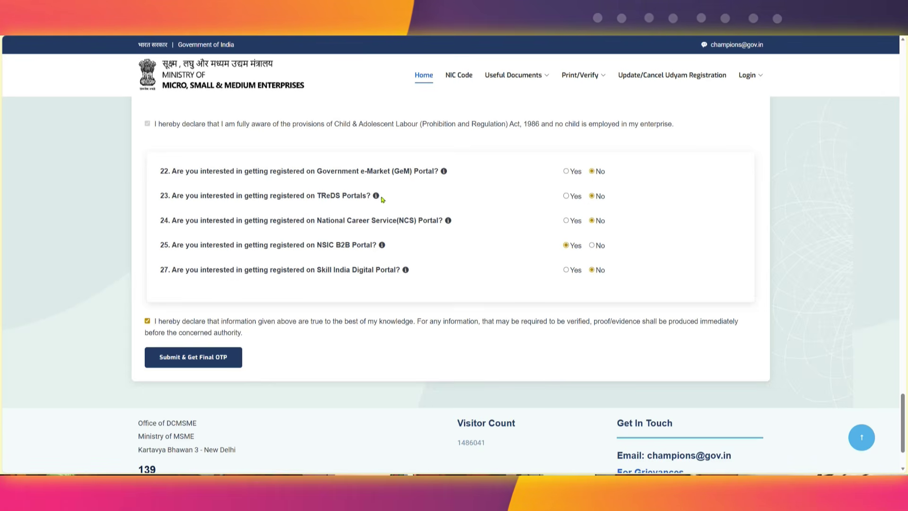
mouse_move(380, 200)
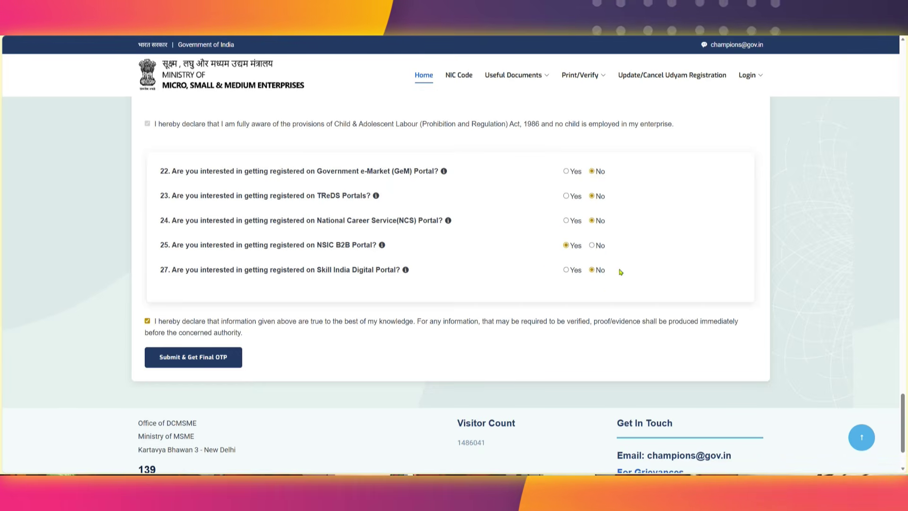
click(190, 365)
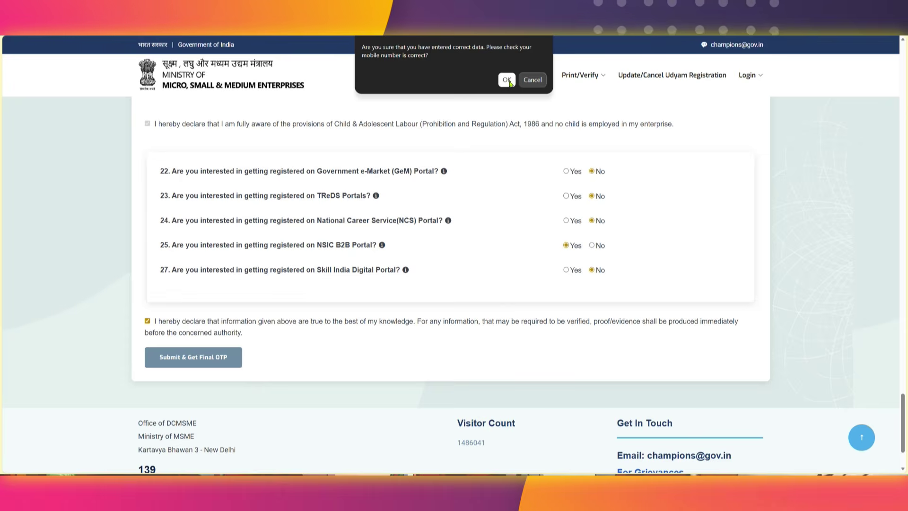
Accept the popup confirming the entered data and mobile number
click(508, 81)
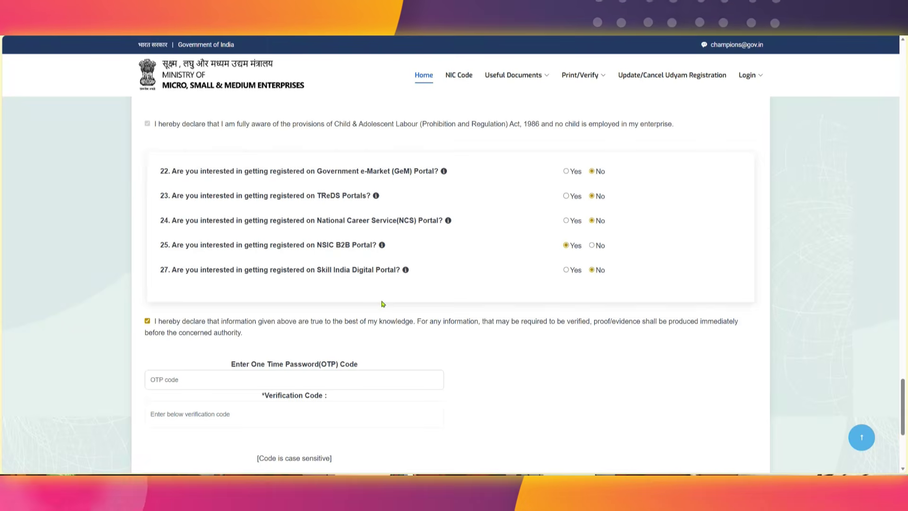
Enter the received OTP and the captcha verification code, then submit the final registration
click(217, 386)
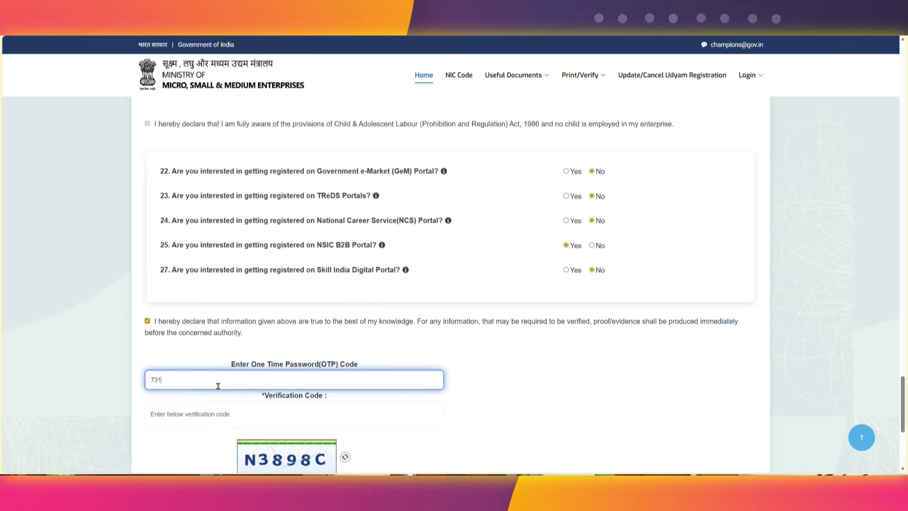
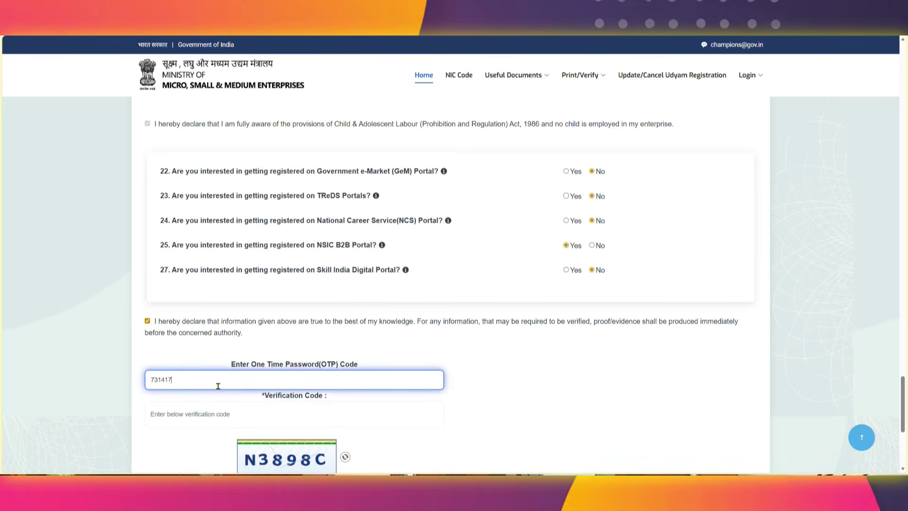
scroll(218, 386, down, 3)
click(283, 284)
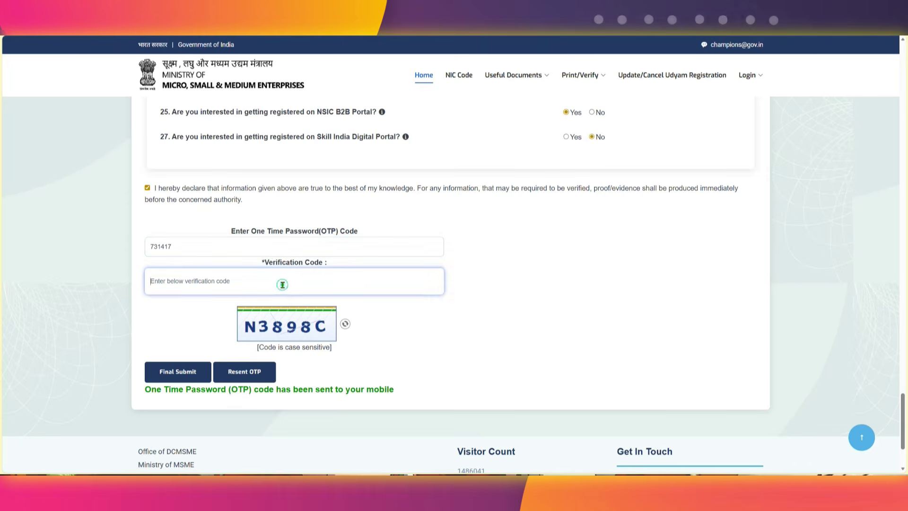
key(BackSpace)
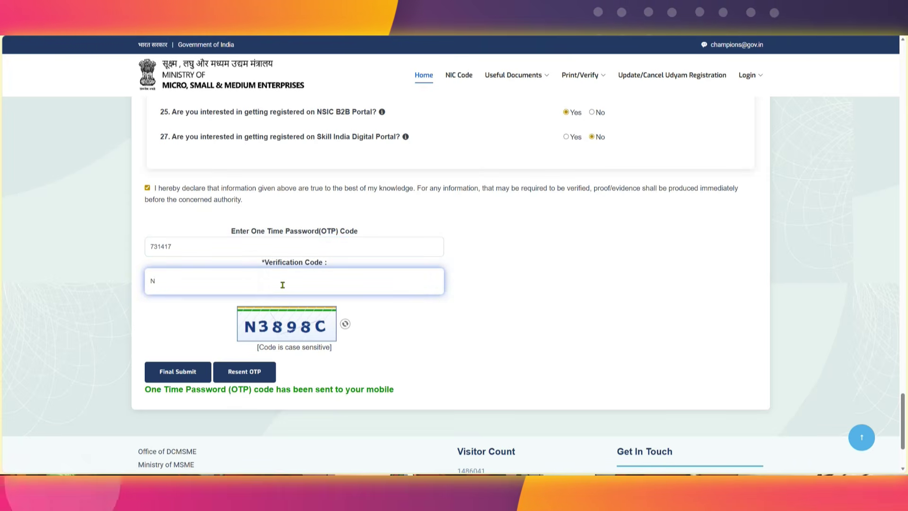
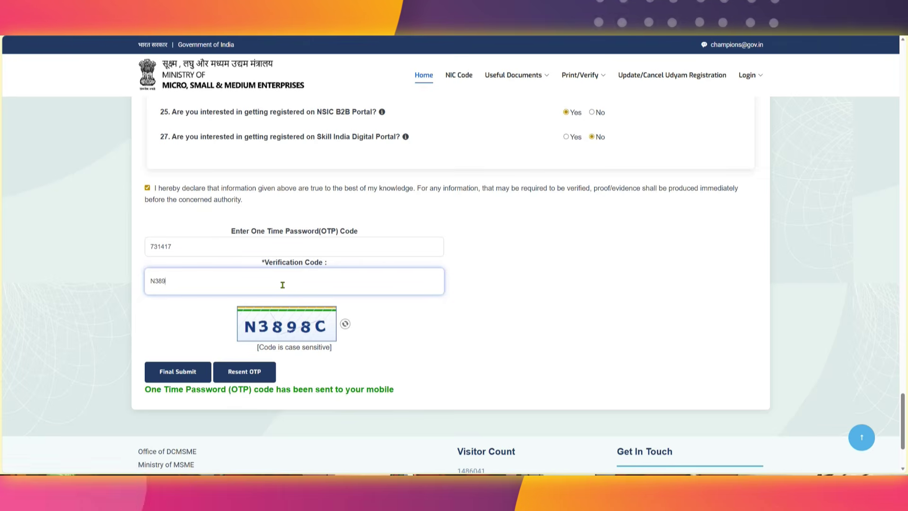
key(Return)
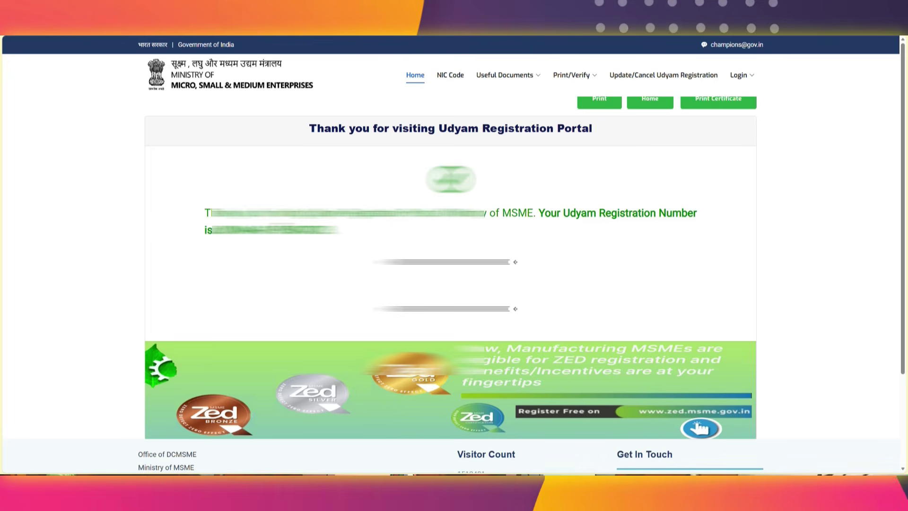
Select the newly issued Udyam Registration Number shown on the thank-you page
drag(212, 230, 341, 230)
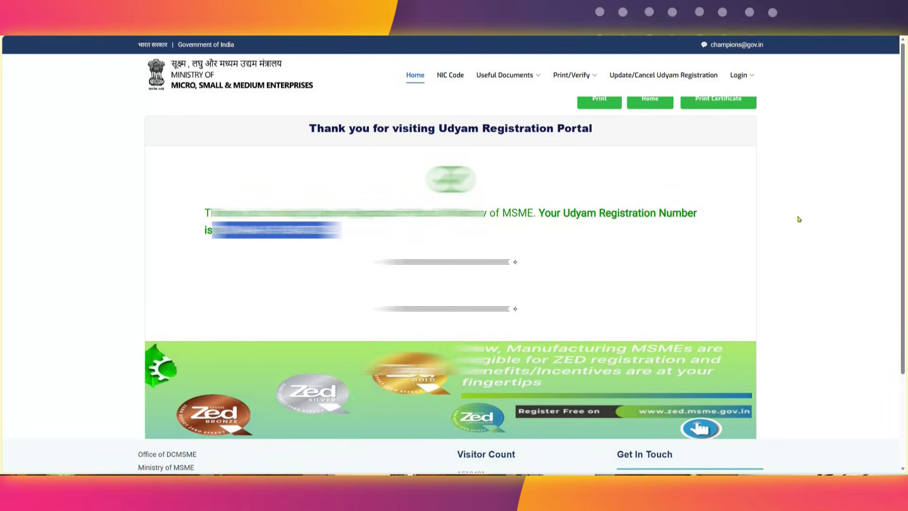
scroll(757, 140, down, 1)
scroll(559, 178, up, 1)
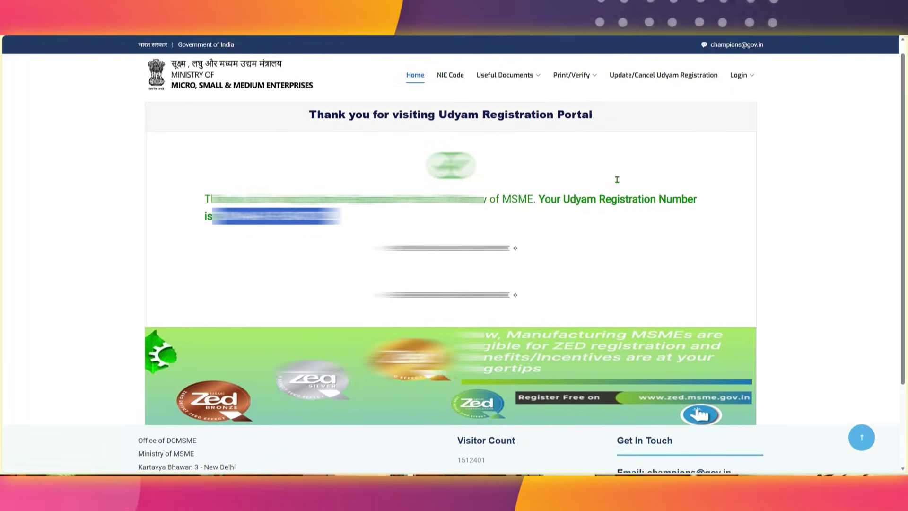
On the Udyami Login page, paste the registration number and enter the registered mobile number
click(716, 104)
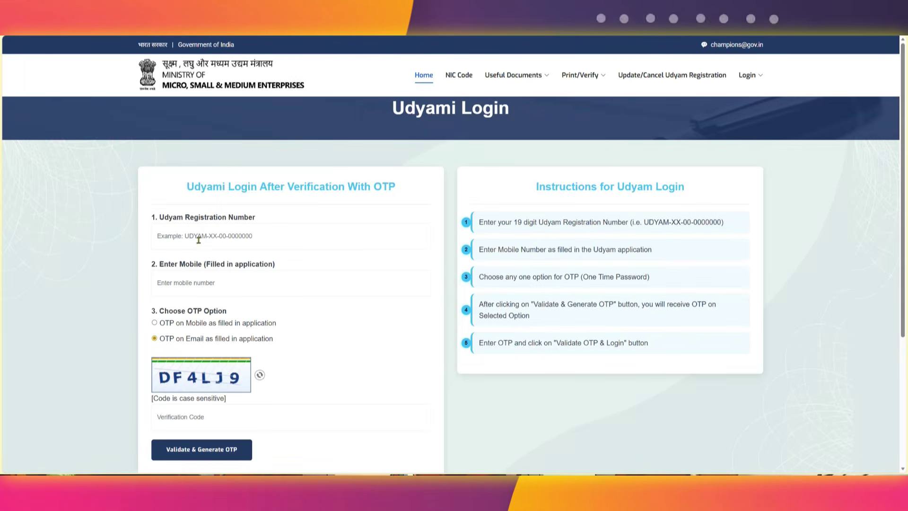
click(197, 240)
key(ctrl+v)
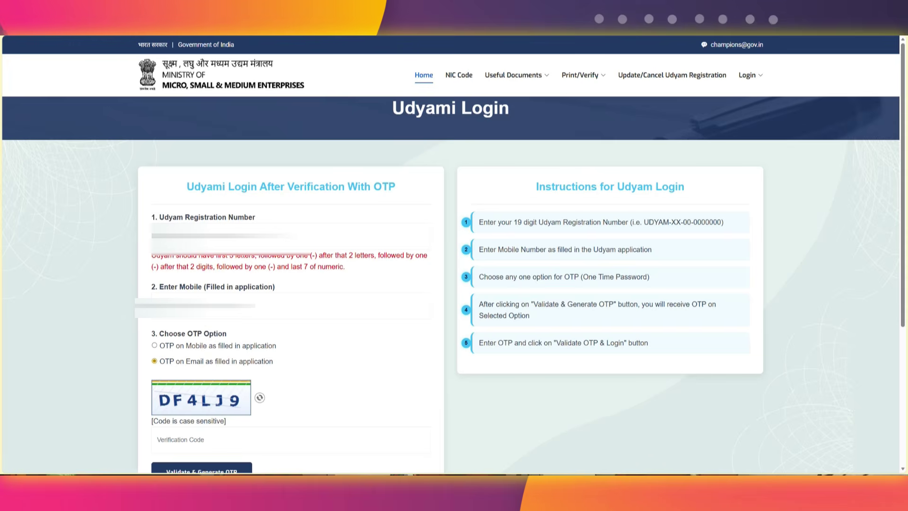
click(178, 303)
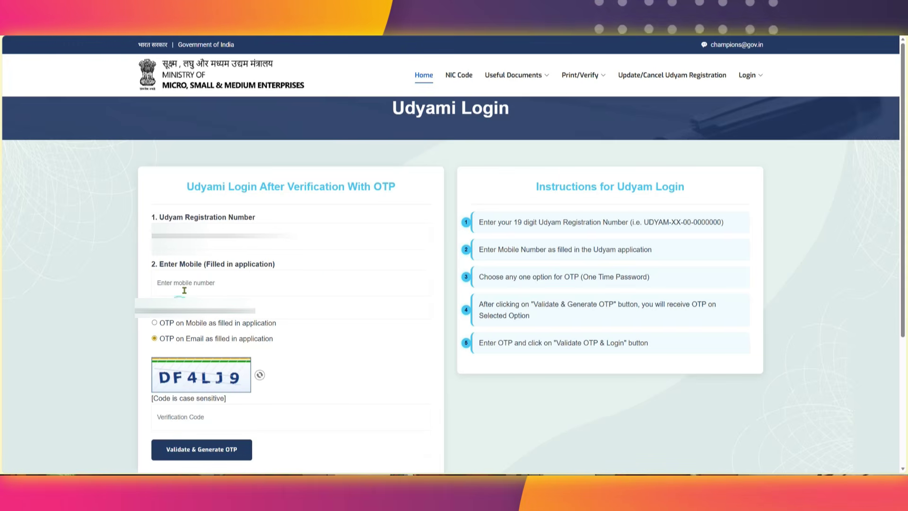
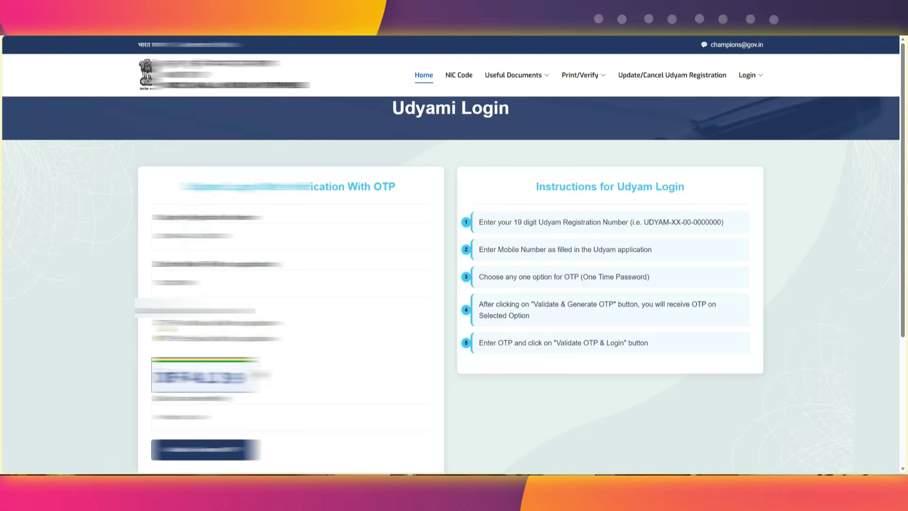
scroll(455, 284, down, 3)
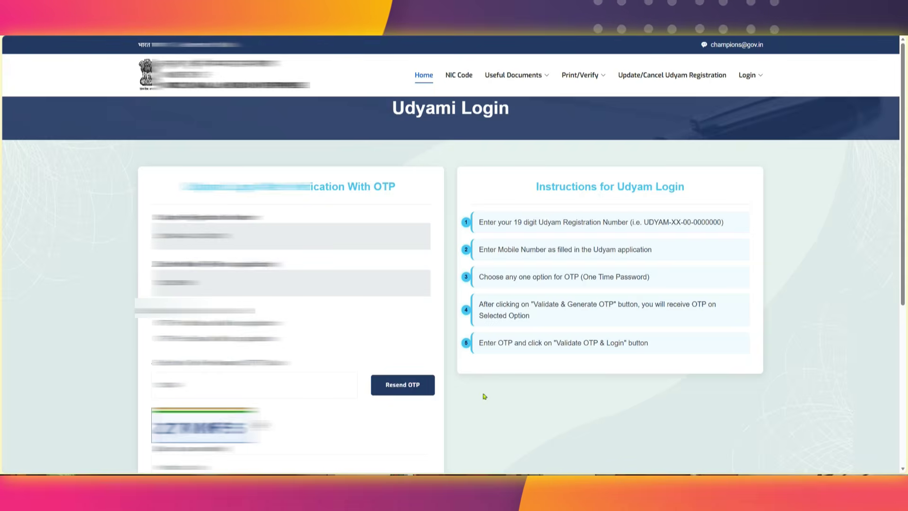
scroll(485, 397, down, 2)
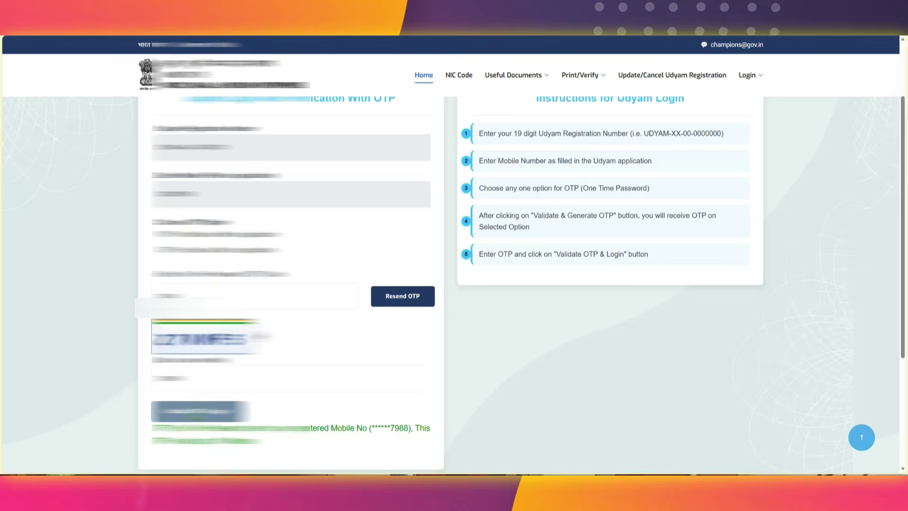
Review the enterprise details tables on the dashboard, then choose Print Certificate
scroll(454, 255, down, 2)
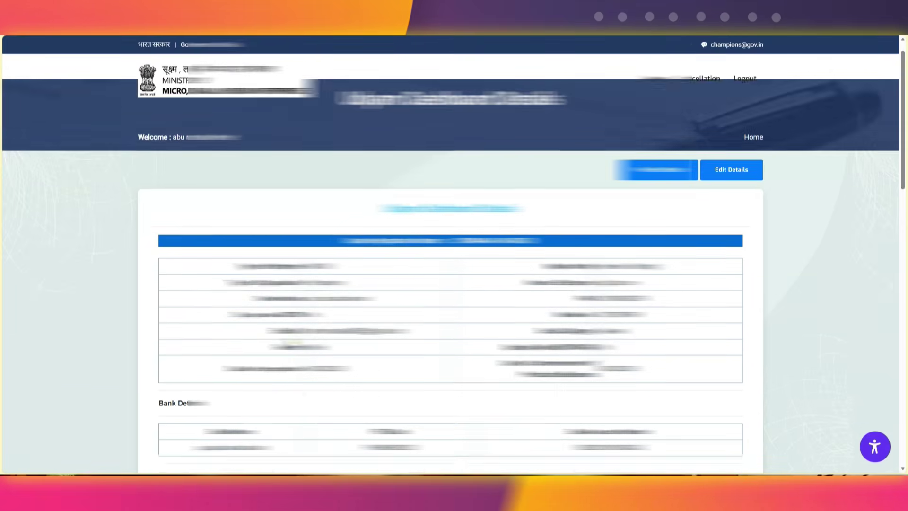
scroll(454, 255, down, 10)
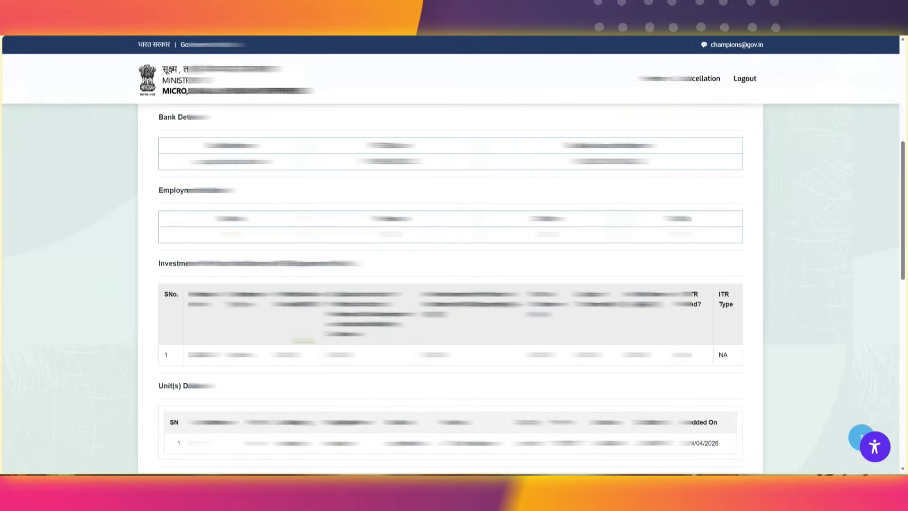
scroll(454, 255, down, 4)
scroll(454, 256, up, 16)
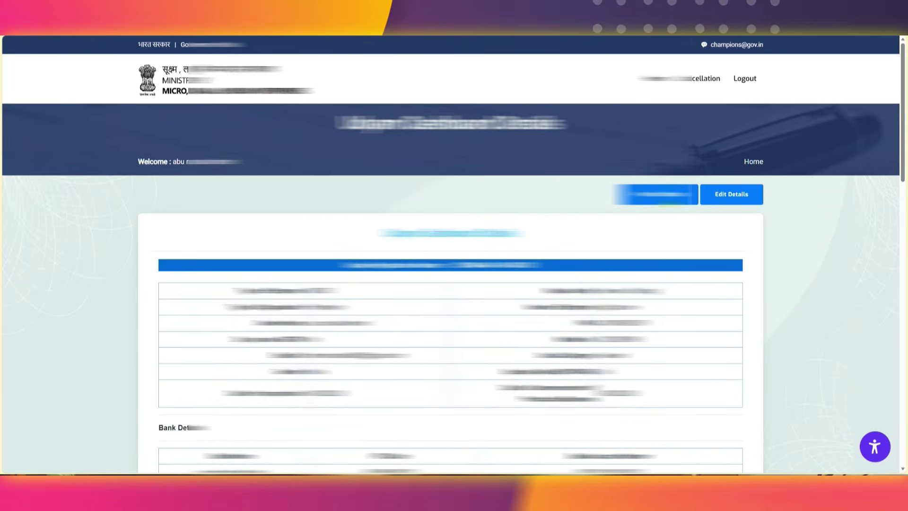
click(670, 197)
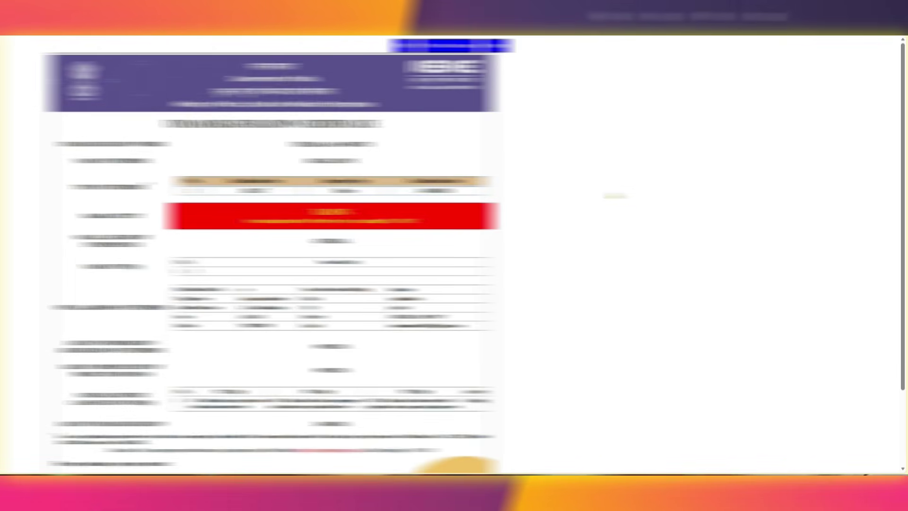
Look over the Udyam Registration Certificate and bring up its print dialog
scroll(407, 180, down, 3)
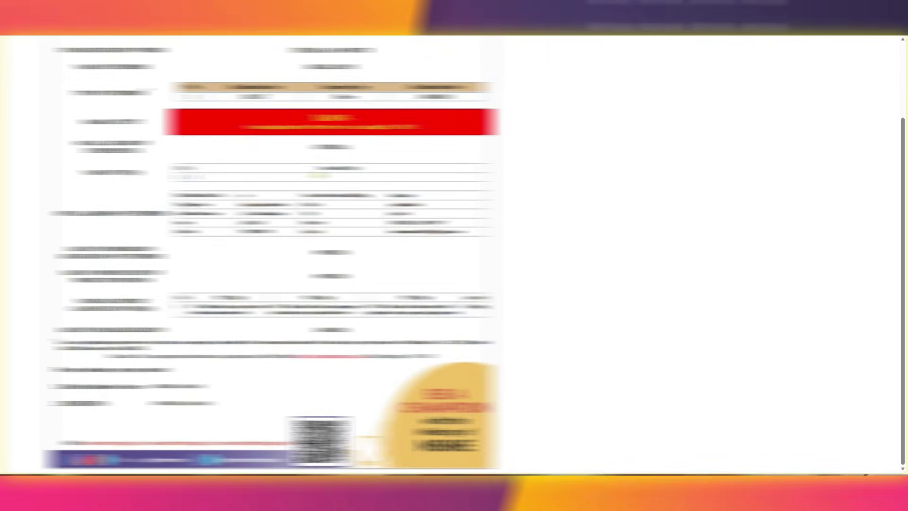
scroll(373, 254, up, 3)
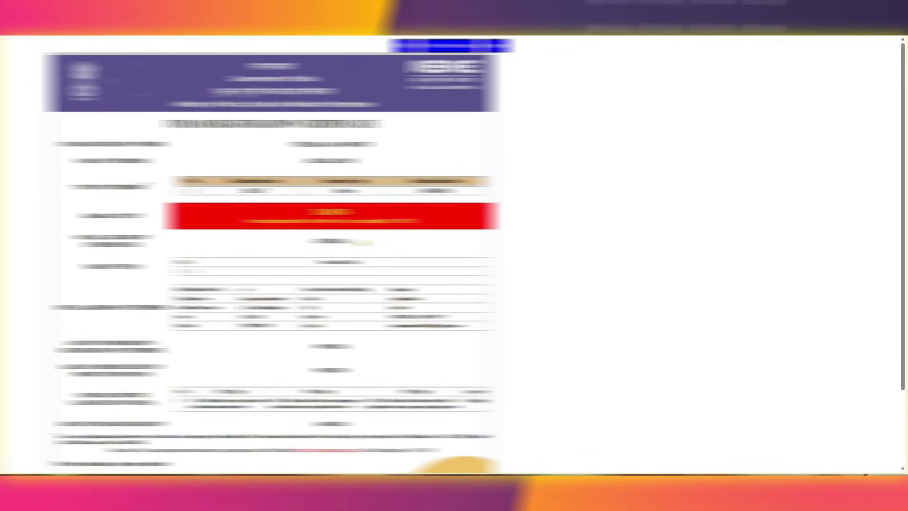
scroll(270, 255, down, 2)
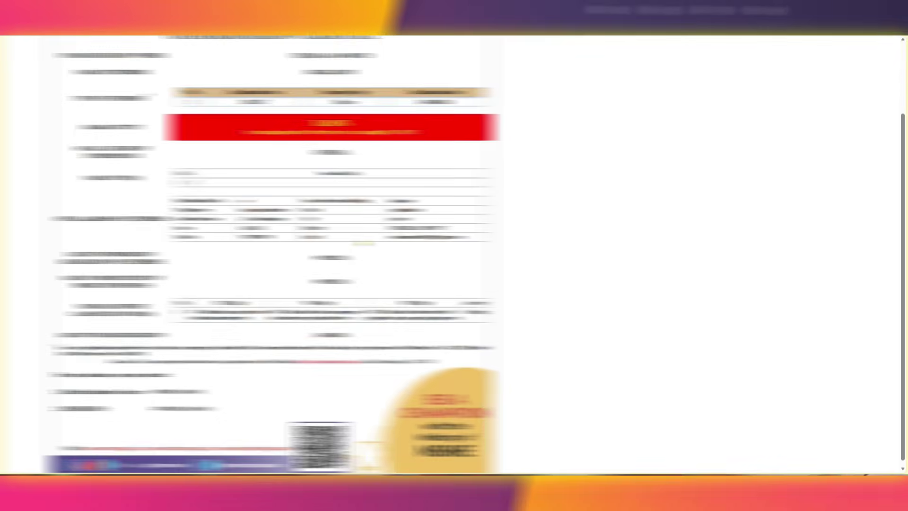
scroll(270, 255, up, 2)
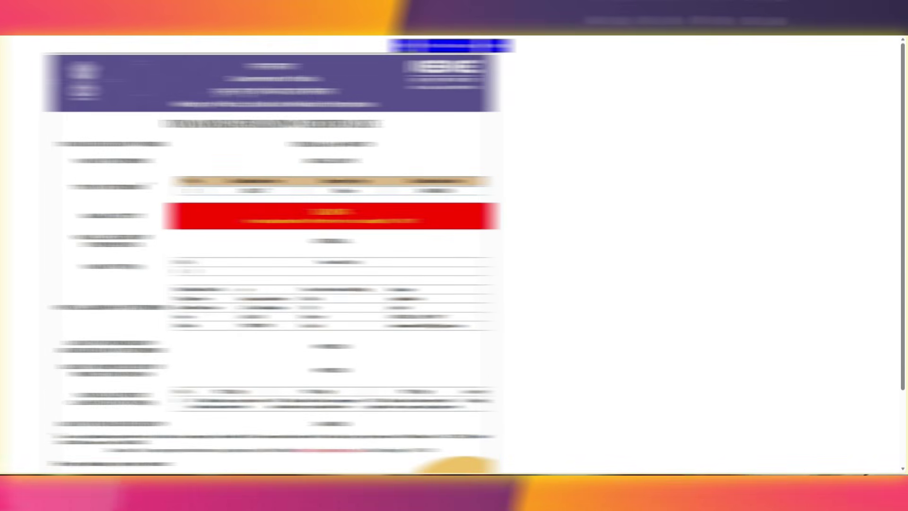
click(407, 48)
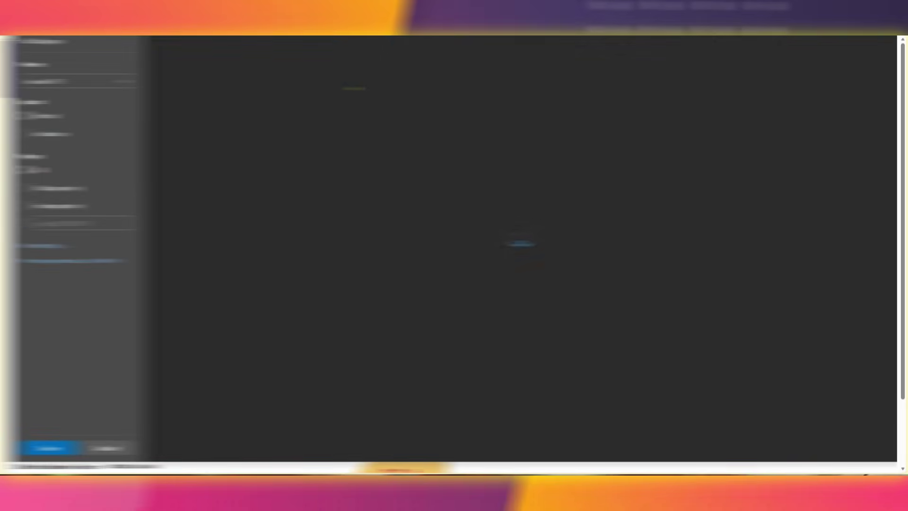